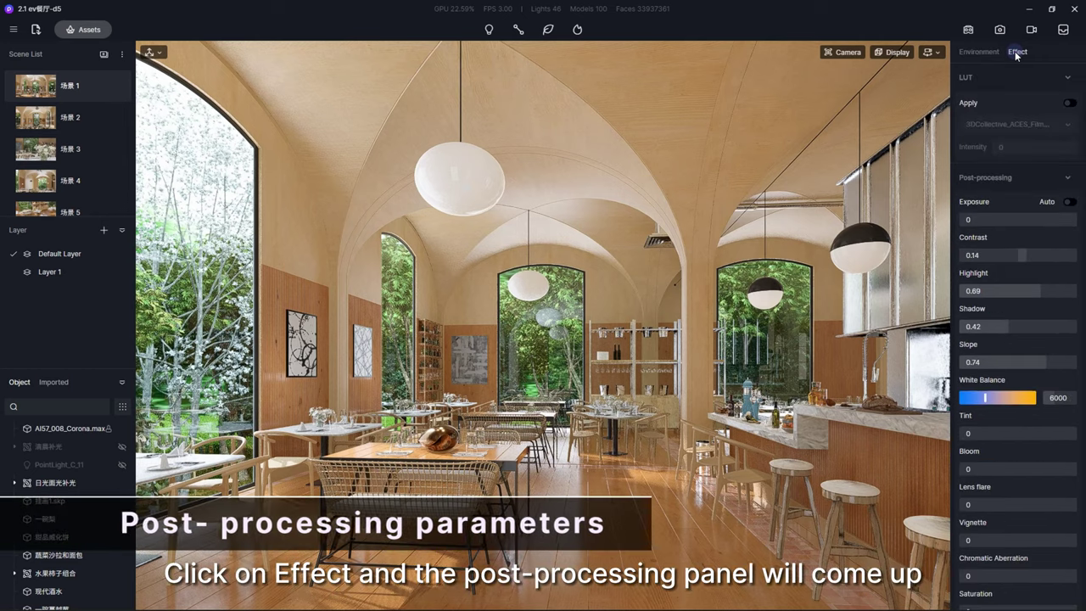
# - Test Auto exposure, hide and reshow the 日光面光补光 fill light, and adjust Exposure
pyautogui.click(1070, 202)
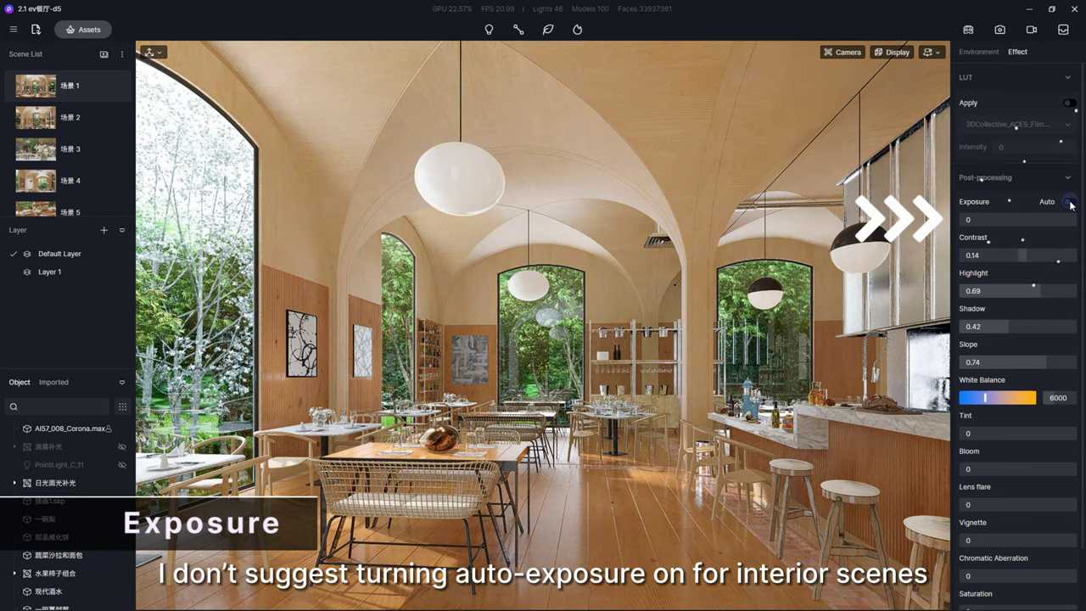
pyautogui.click(122, 483)
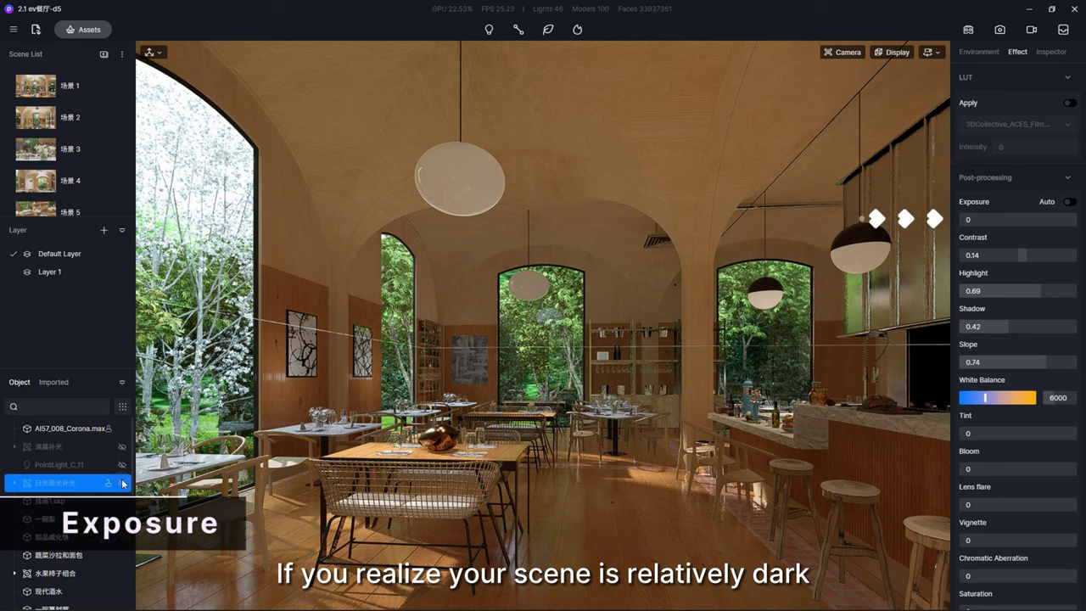
pyautogui.click(123, 484)
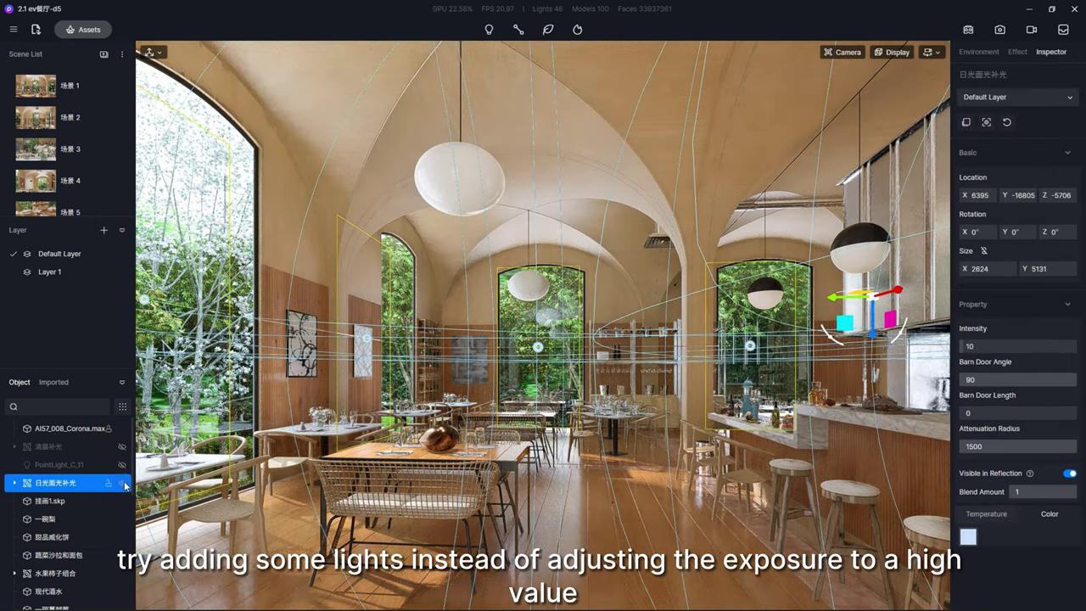
pyautogui.click(123, 484)
pyautogui.click(1018, 52)
pyautogui.moveTo(1014, 220)
pyautogui.mouseDown()
pyautogui.moveTo(1052, 220)
pyautogui.moveTo(1043, 214)
pyautogui.mouseUp()
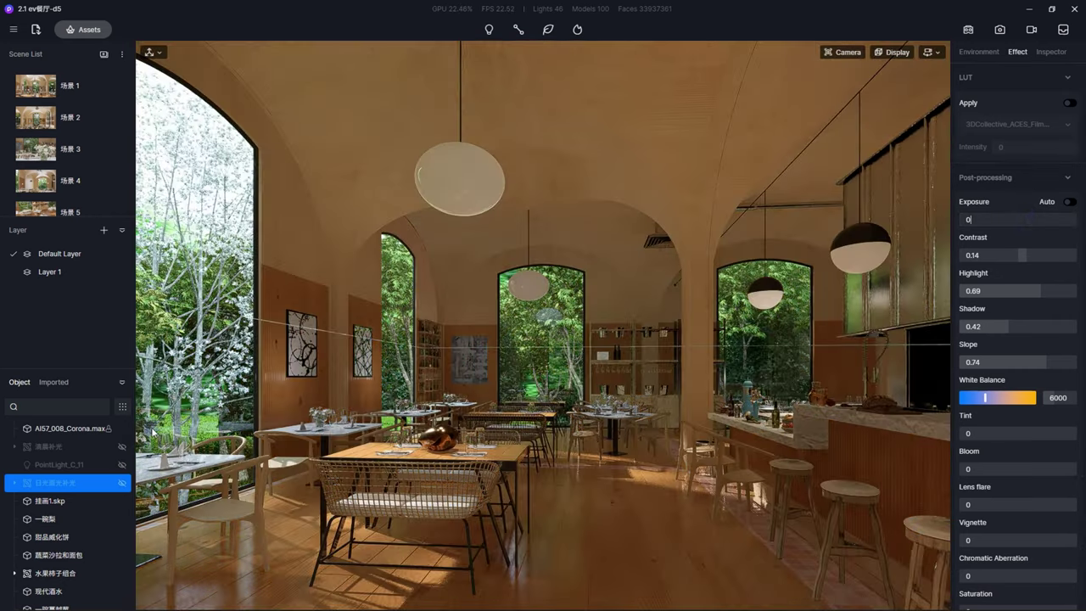
# - Turn the 日光面光补光 light back on and lower Contrast to 0.14
pyautogui.click(122, 484)
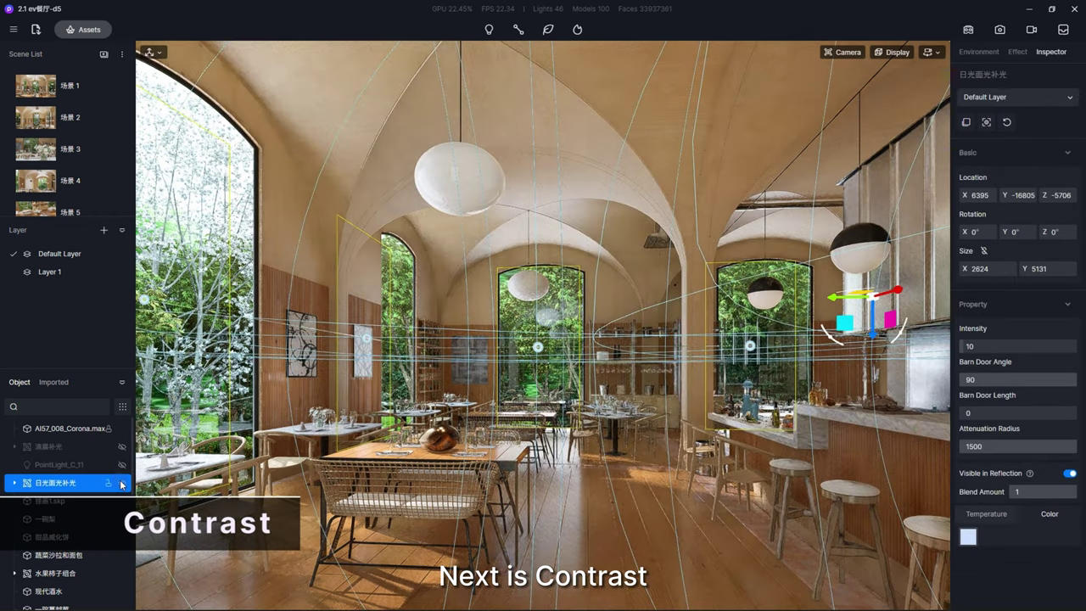
pyautogui.click(1018, 51)
pyautogui.moveTo(1021, 249)
pyautogui.mouseDown()
pyautogui.moveTo(991, 241)
pyautogui.moveTo(1071, 239)
pyautogui.moveTo(1021, 251)
pyautogui.mouseUp()
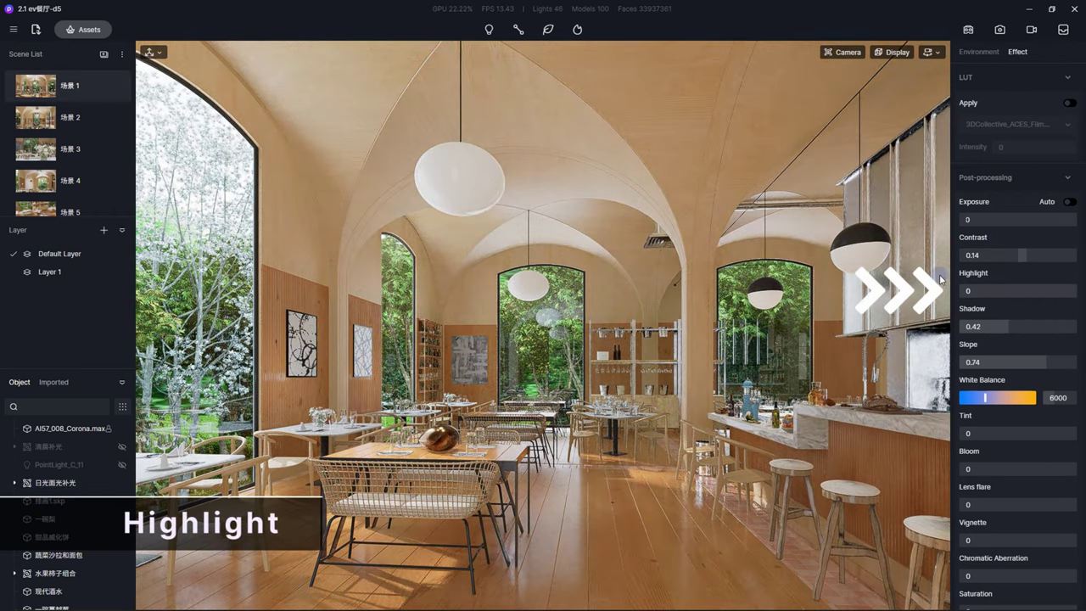
# - Bring Highlight down to 0.2, set Shadow 0.51 and Slope 0.76, and adjust White Balance
pyautogui.moveTo(975, 290); pyautogui.dragTo(1082, 254)
pyautogui.moveTo(957, 254); pyautogui.dragTo(1057, 286)
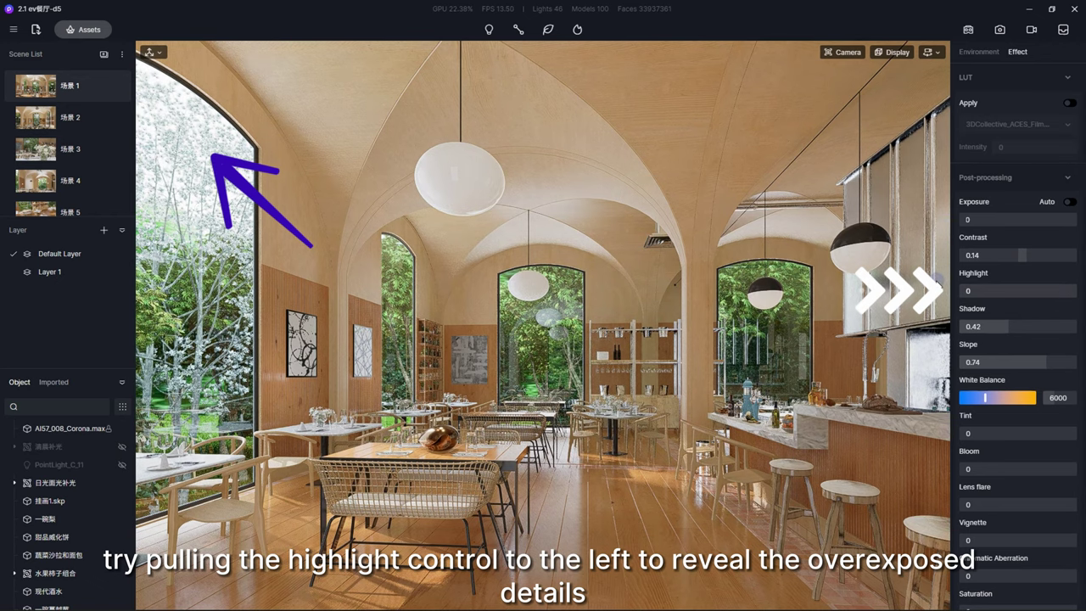
pyautogui.moveTo(974, 284); pyautogui.dragTo(1082, 288)
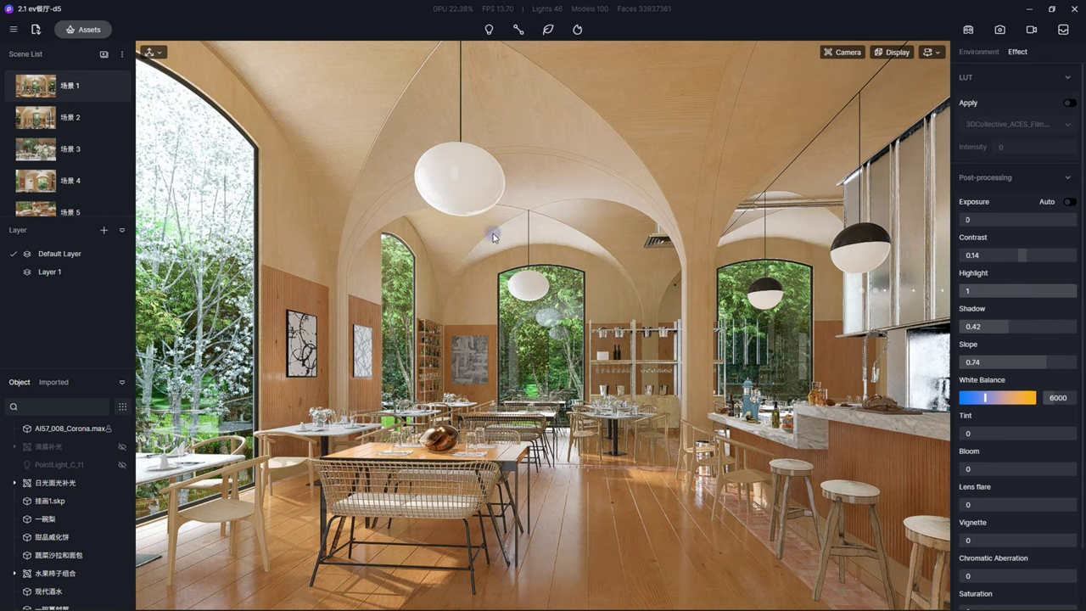
pyautogui.moveTo(150, 183); pyautogui.dragTo(1014, 321)
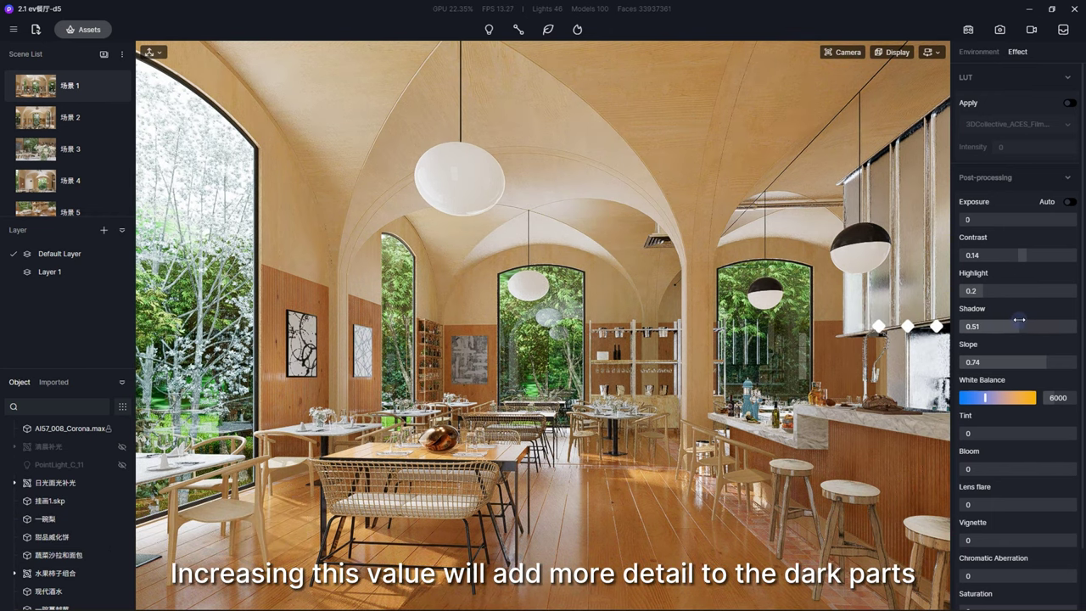
pyautogui.moveTo(1046, 362)
pyautogui.mouseDown()
pyautogui.moveTo(1026, 361)
pyautogui.moveTo(1047, 344)
pyautogui.mouseUp()
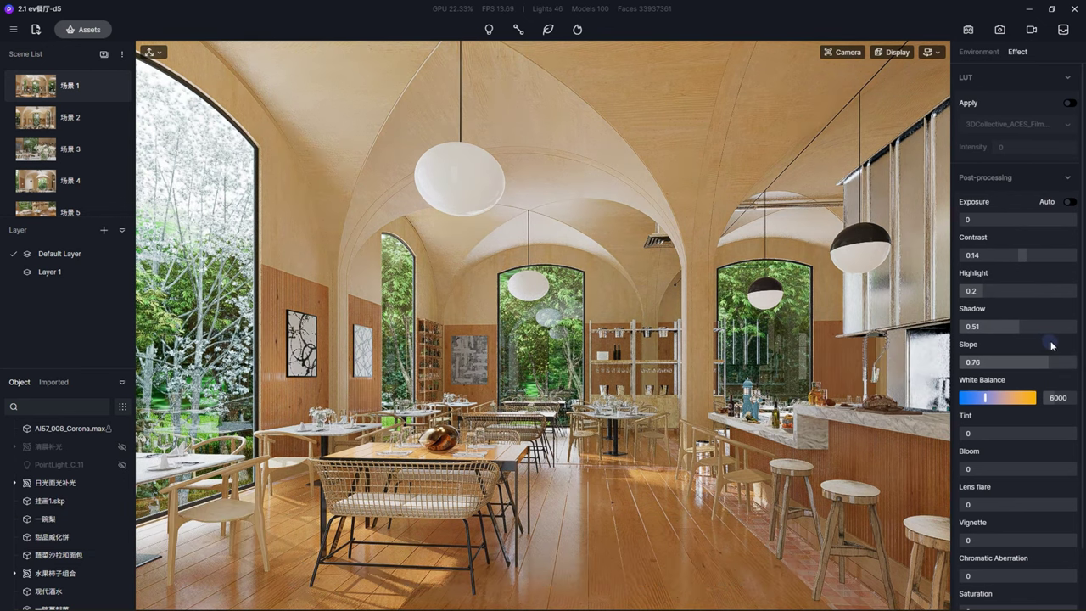
pyautogui.moveTo(1004, 402); pyautogui.dragTo(983, 392)
# - Cool White Balance to 5750 and test the Tint slider up to about 0.43
pyautogui.moveTo(985, 431); pyautogui.dragTo(1018, 432)
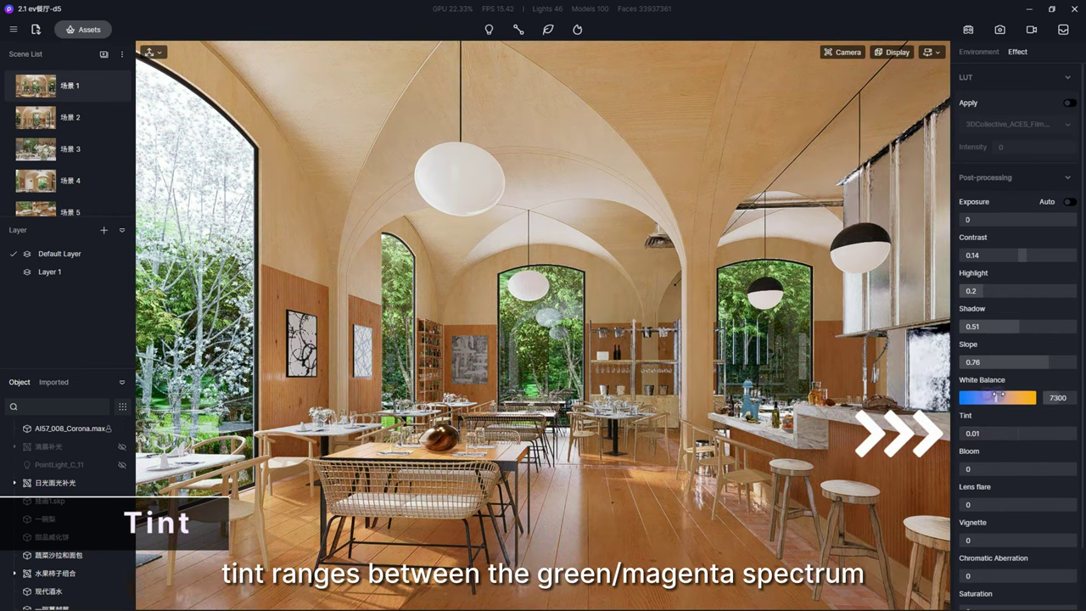
pyautogui.moveTo(982, 397)
pyautogui.mouseDown()
pyautogui.moveTo(1028, 429)
pyautogui.moveTo(1071, 432)
pyautogui.moveTo(996, 431)
pyautogui.moveTo(974, 398)
pyautogui.mouseUp()
pyautogui.moveTo(1016, 431); pyautogui.dragTo(1044, 432)
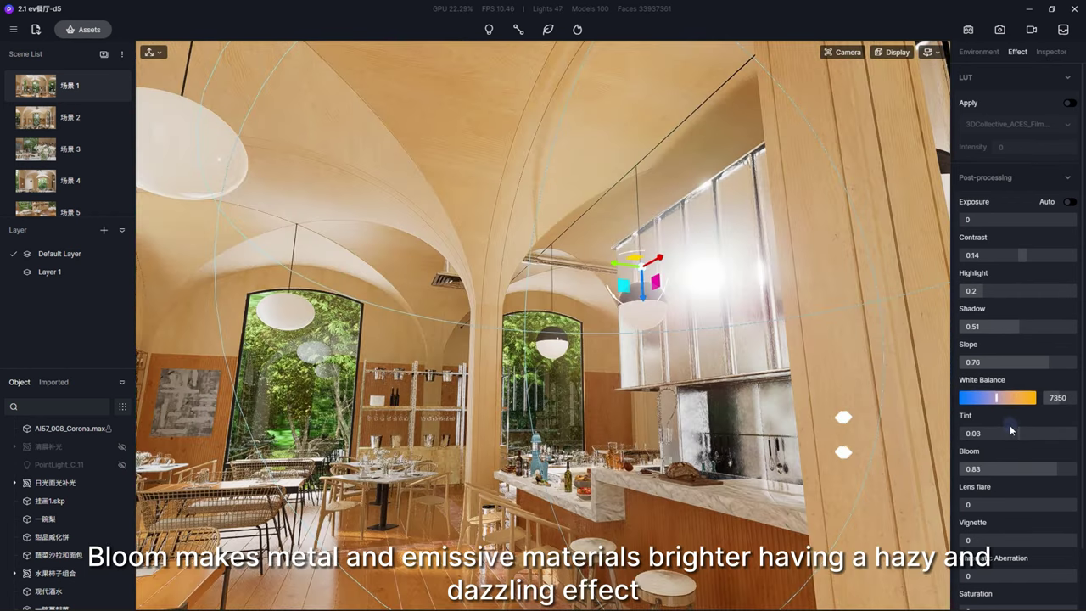
# - Test Bloom and Lens flare, then raise Chromatic Aberration on the 场景 3 flower close-up
pyautogui.scroll(-1, 1010, 431)
pyautogui.moveTo(1010, 434); pyautogui.dragTo(1080, 416)
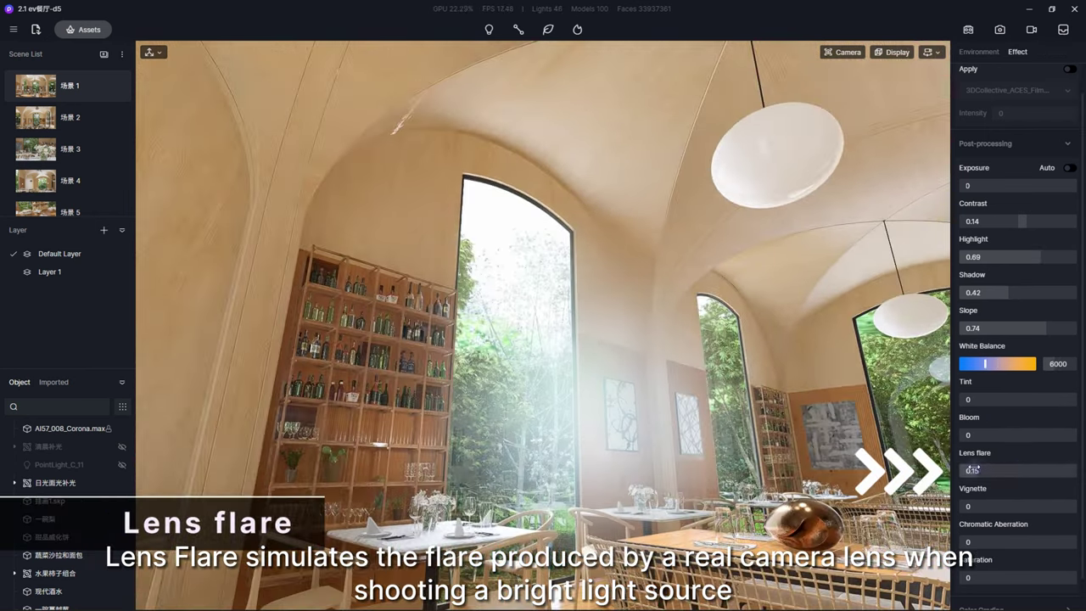
pyautogui.moveTo(972, 469); pyautogui.dragTo(1034, 469)
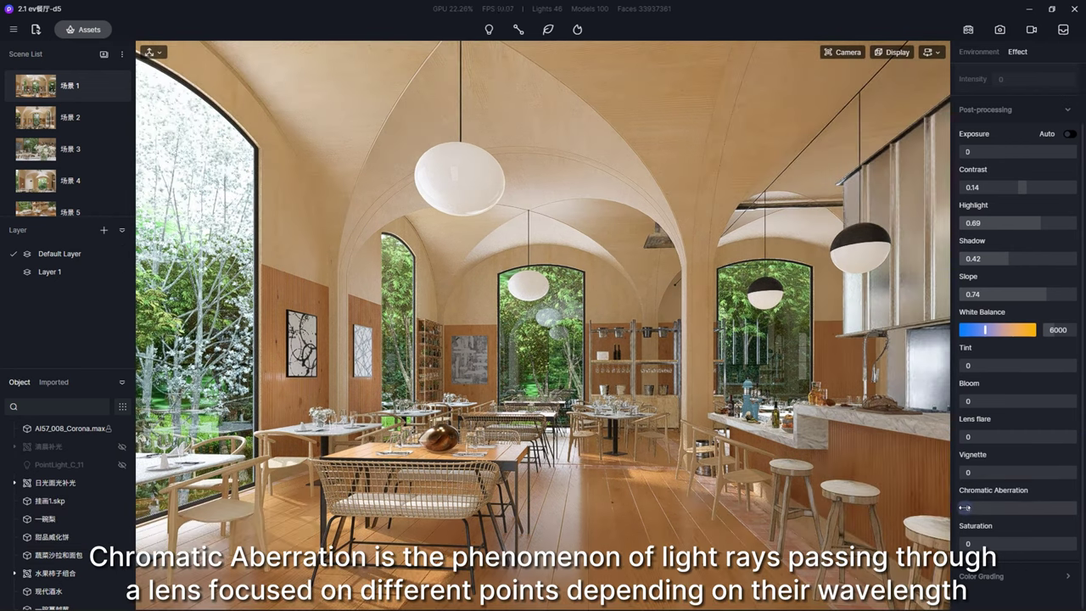
pyautogui.moveTo(996, 499); pyautogui.dragTo(967, 500)
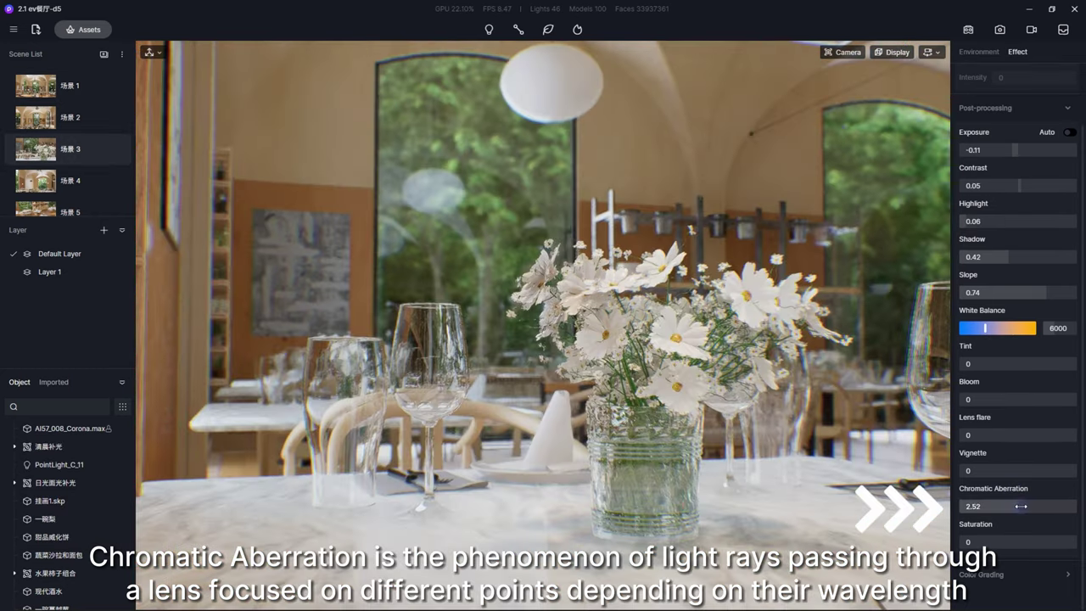
pyautogui.moveTo(1048, 506); pyautogui.dragTo(1024, 502)
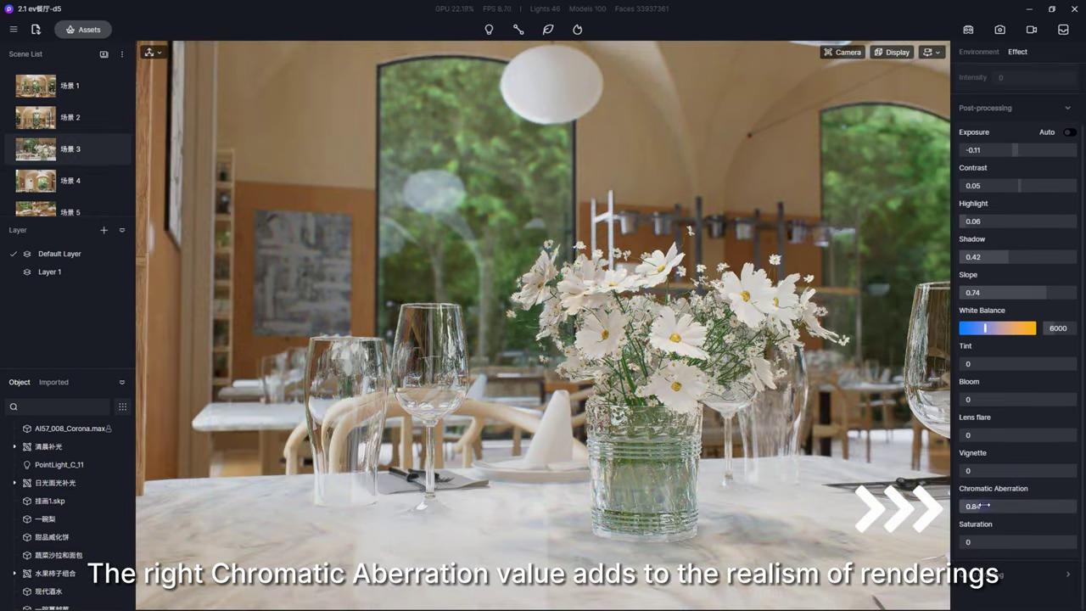
# - Switch to 场景 1 and desaturate it to -0.71
pyautogui.click(41, 88)
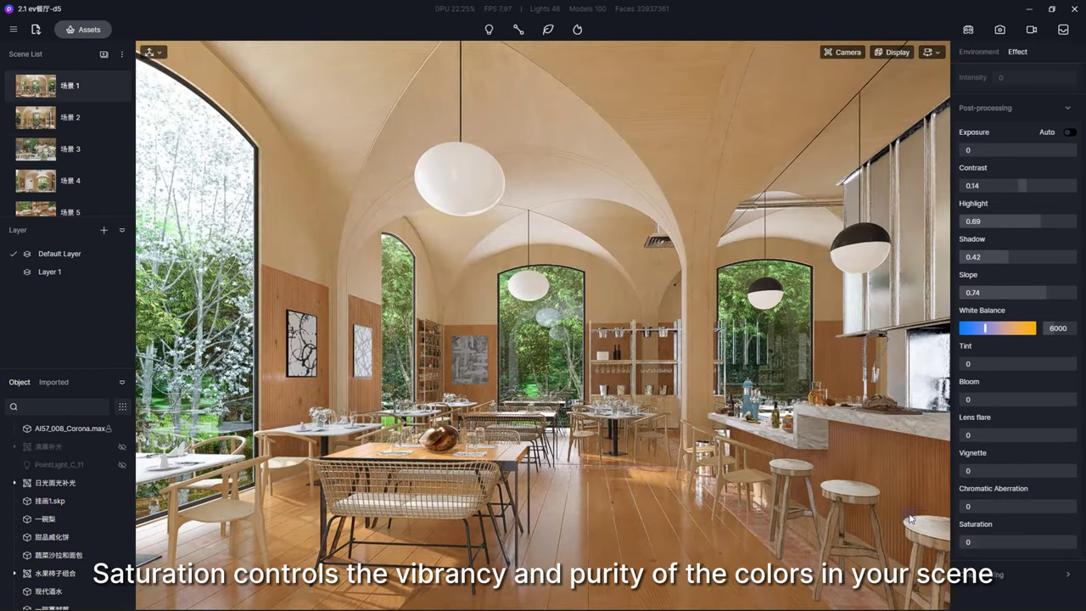
pyautogui.moveTo(1028, 536); pyautogui.dragTo(984, 537)
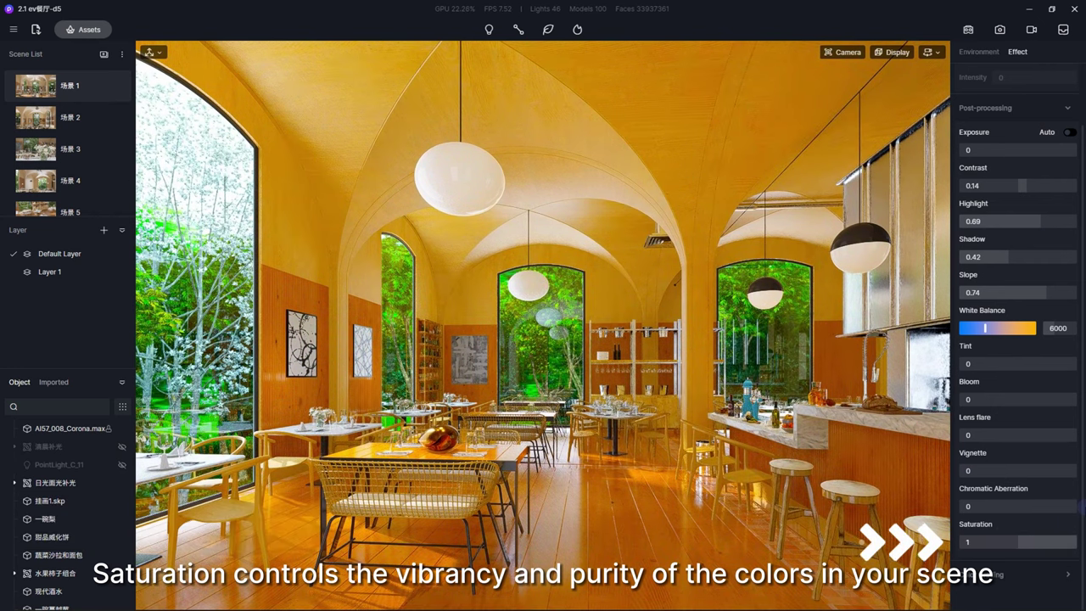
pyautogui.moveTo(1045, 540); pyautogui.dragTo(973, 509)
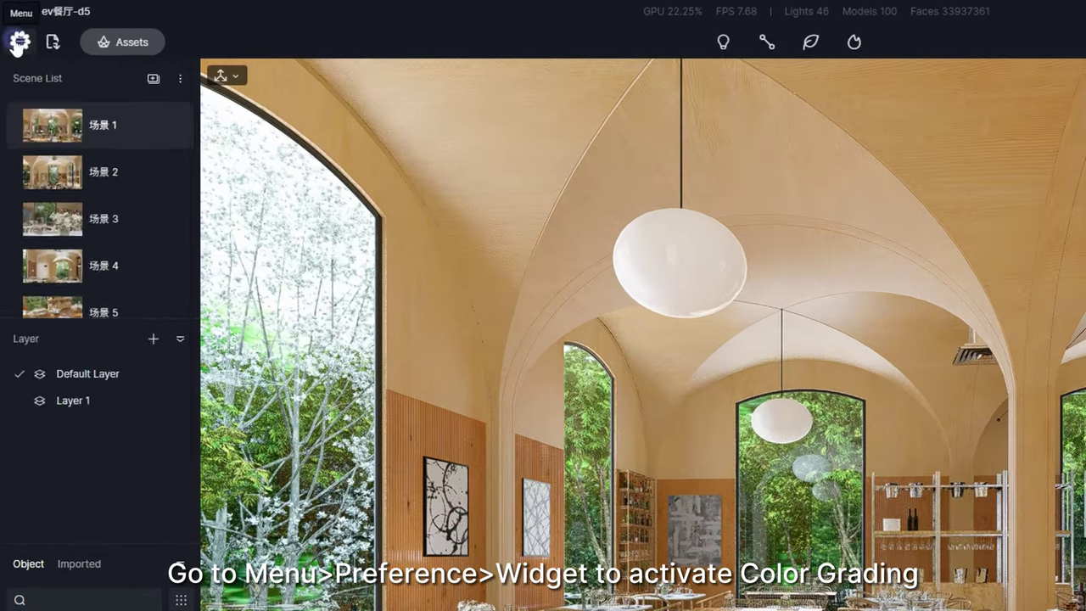
# - Enable the Color Grading widget in the Preference widget settings
pyautogui.click(14, 29)
pyautogui.click(58, 265)
pyautogui.click(604, 327)
pyautogui.click(1005, 498)
pyautogui.click(1049, 228)
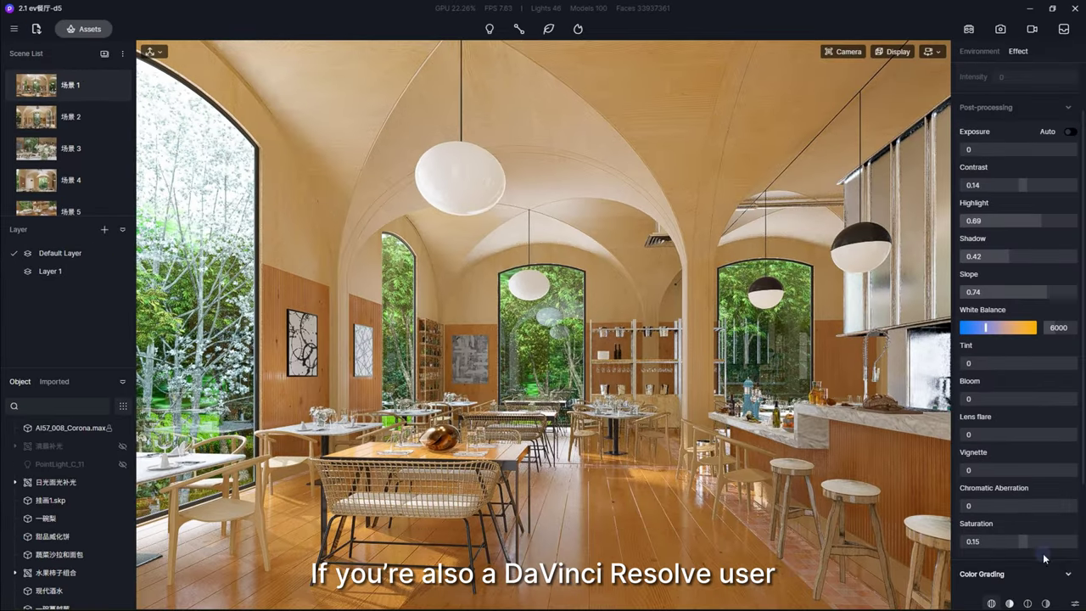
# - Give the global colour grade a warm tint and switch grading to Shadows
pyautogui.scroll(-3, 1033, 536)
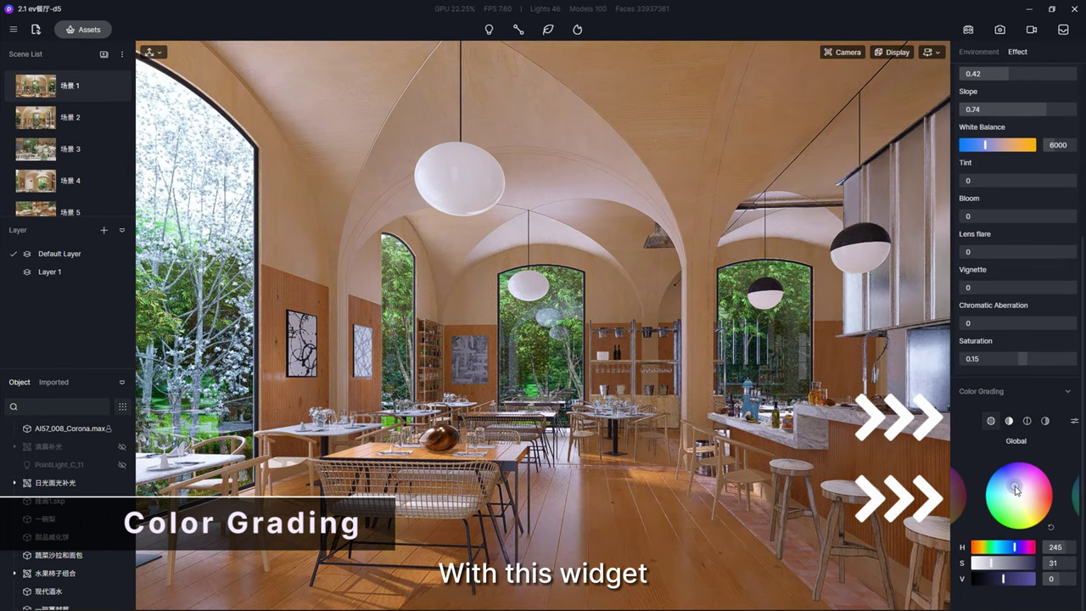
pyautogui.moveTo(1020, 495); pyautogui.dragTo(1035, 503)
pyautogui.click(1009, 420)
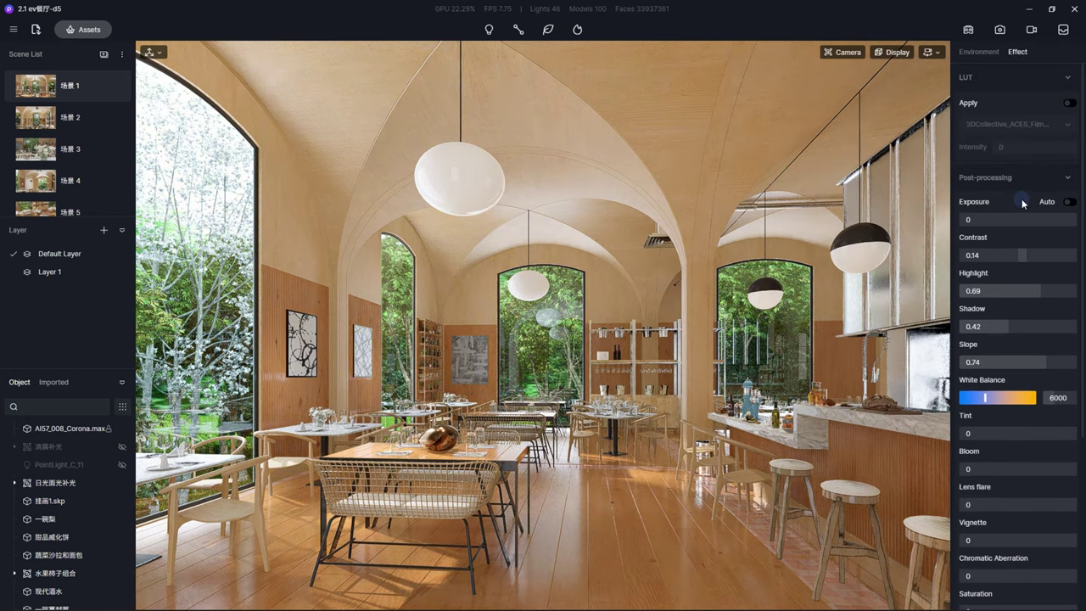
# - Enable LUT, try Modern Dystopian Action, Vibrance C, Desaturate and Desert3 at intensity 0.54, then browse Custom LUTs
pyautogui.click(1069, 102)
pyautogui.click(1057, 125)
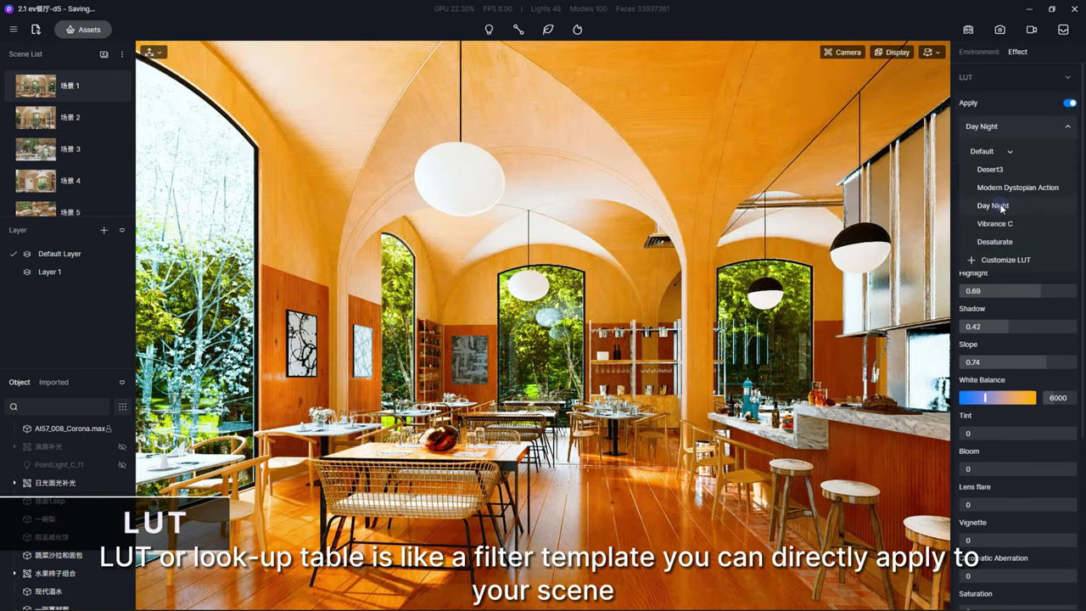
pyautogui.click(995, 223)
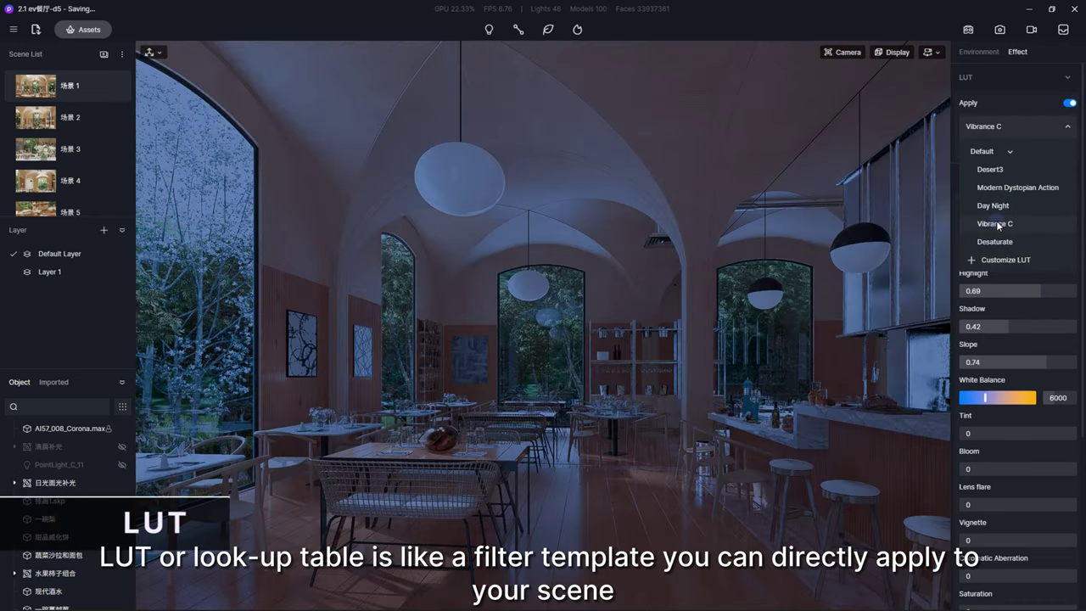
pyautogui.click(998, 241)
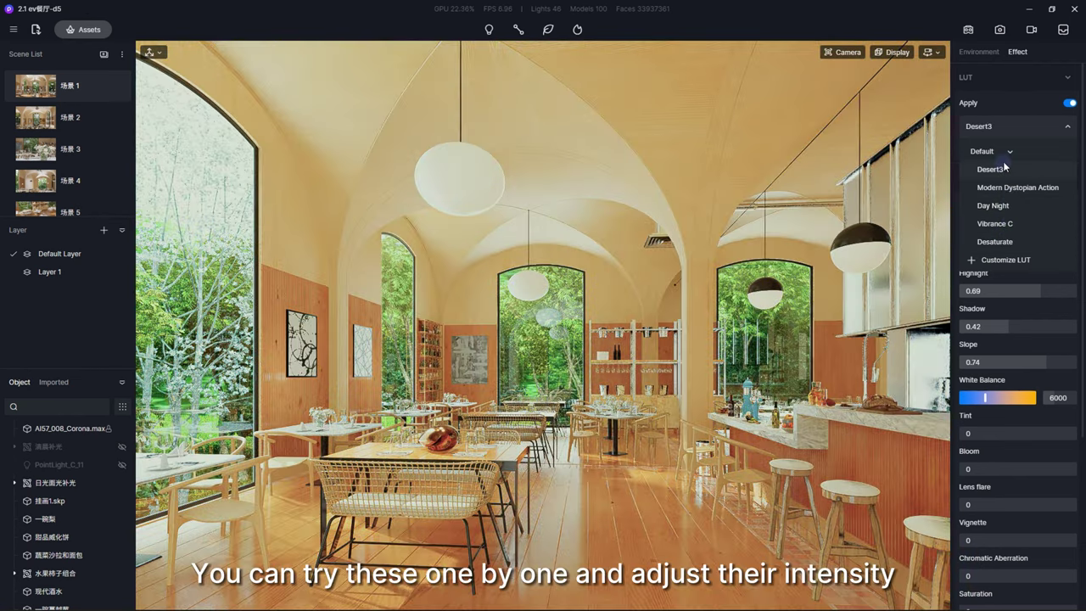
pyautogui.click(995, 241)
pyautogui.moveTo(1018, 149); pyautogui.dragTo(1043, 148)
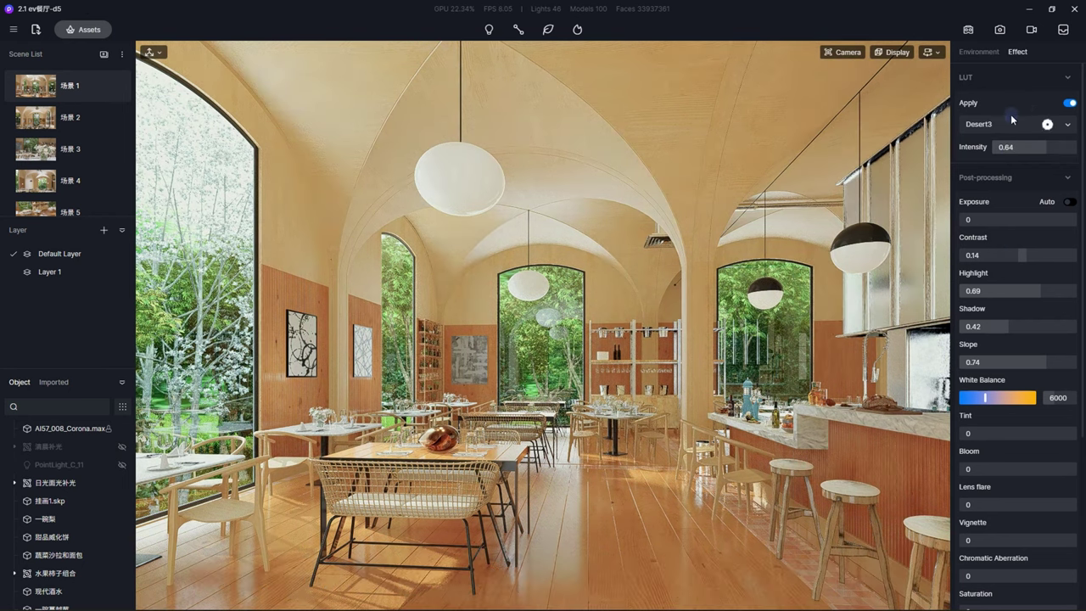
pyautogui.click(1014, 125)
pyautogui.scroll(-5, 996, 243)
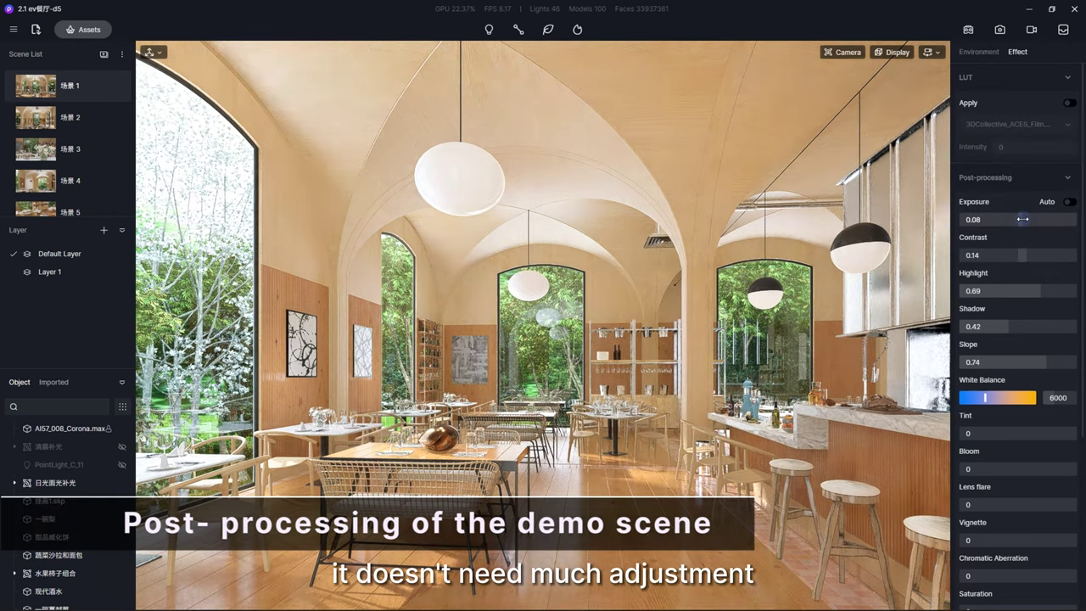
# - Set Exposure 0.02, Highlight 0.14, White Balance 5800 and Saturation 0.1
pyautogui.moveTo(1023, 219); pyautogui.dragTo(1018, 220)
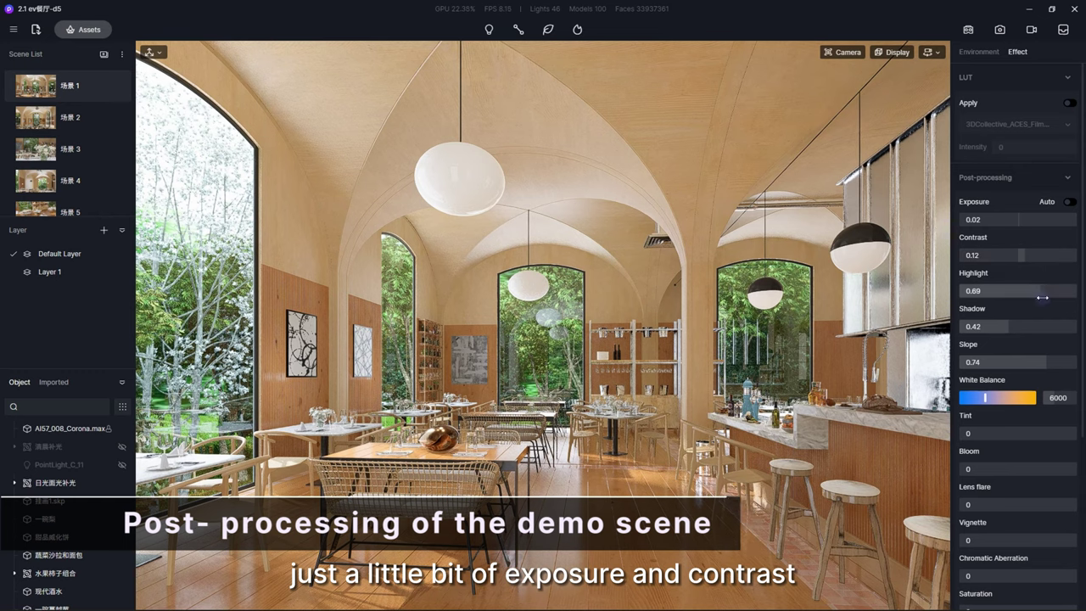
pyautogui.moveTo(1042, 290); pyautogui.dragTo(1013, 329)
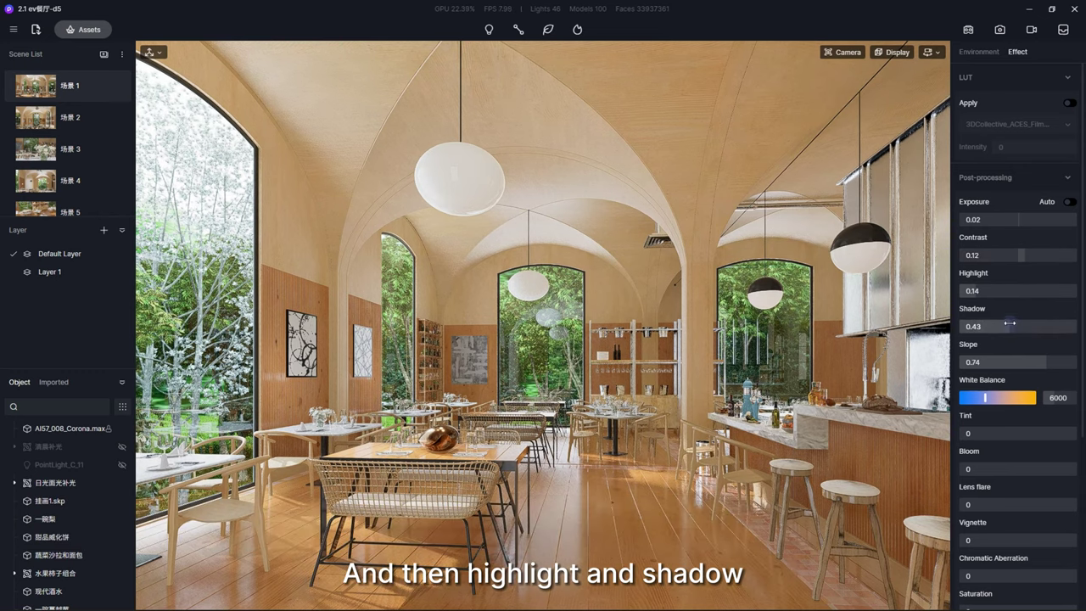
pyautogui.moveTo(985, 397); pyautogui.dragTo(987, 396)
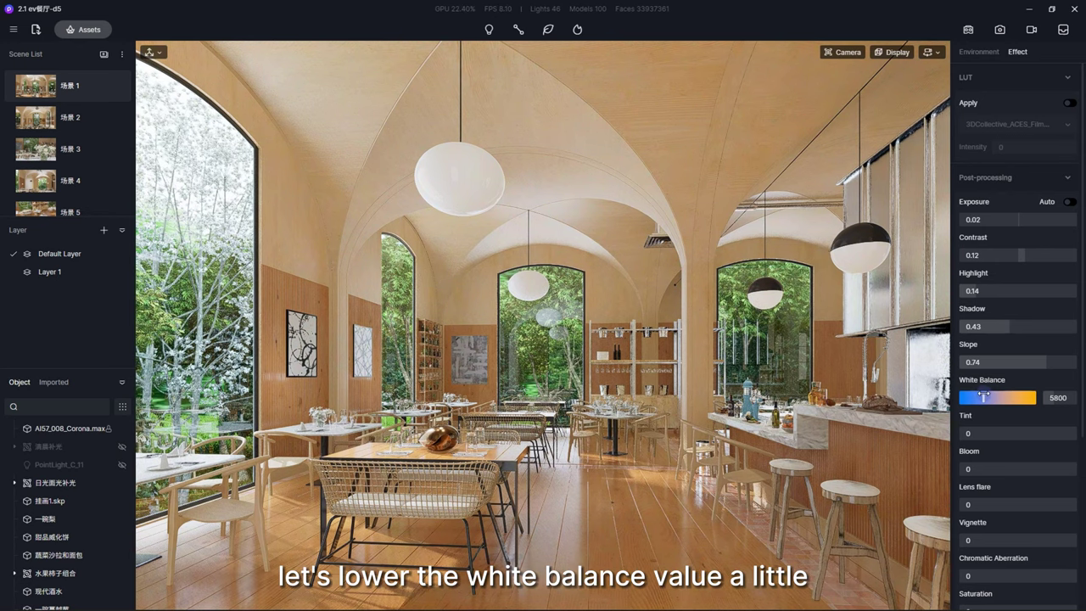
pyautogui.scroll(-3, 1007, 428)
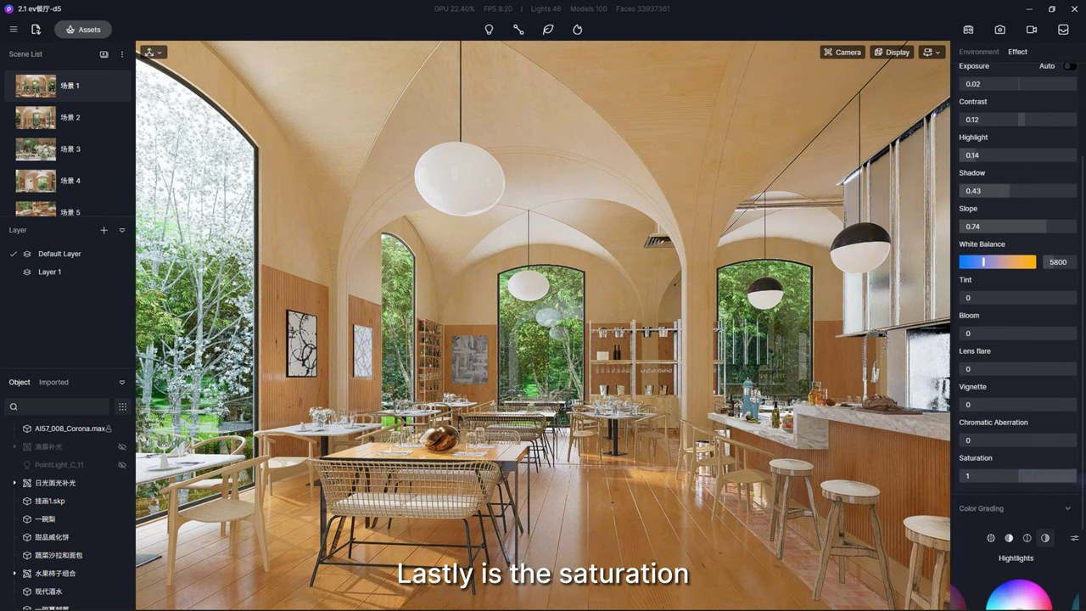
pyautogui.moveTo(1018, 476)
pyautogui.mouseDown()
pyautogui.moveTo(1076, 477)
pyautogui.moveTo(1022, 480)
pyautogui.mouseUp()
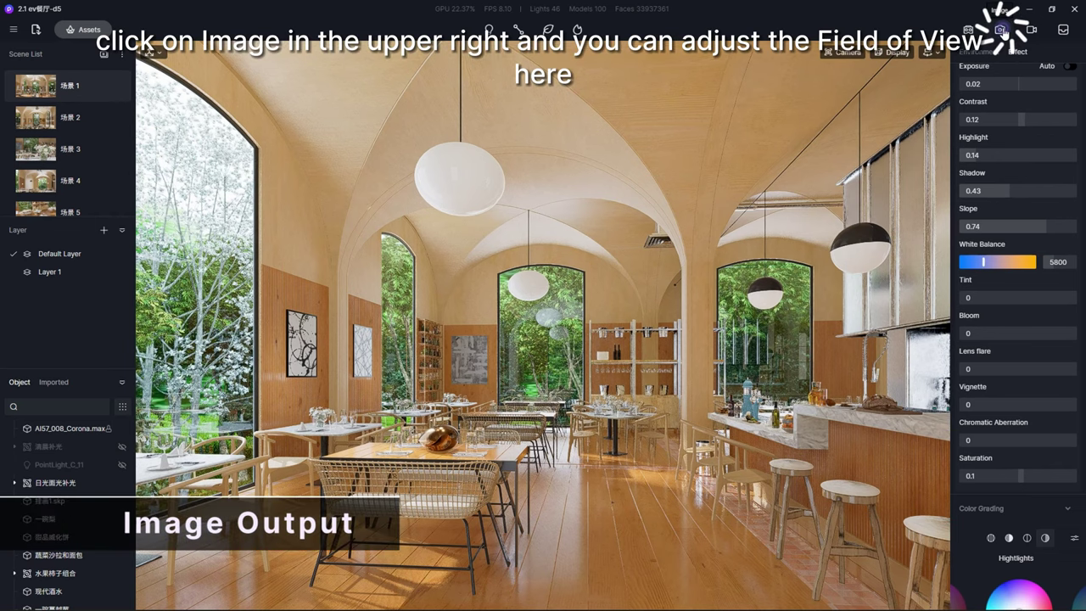
# - Open Image output and compare the 16:9, square, 4:3 and viewport aspect ratios
pyautogui.click(1002, 31)
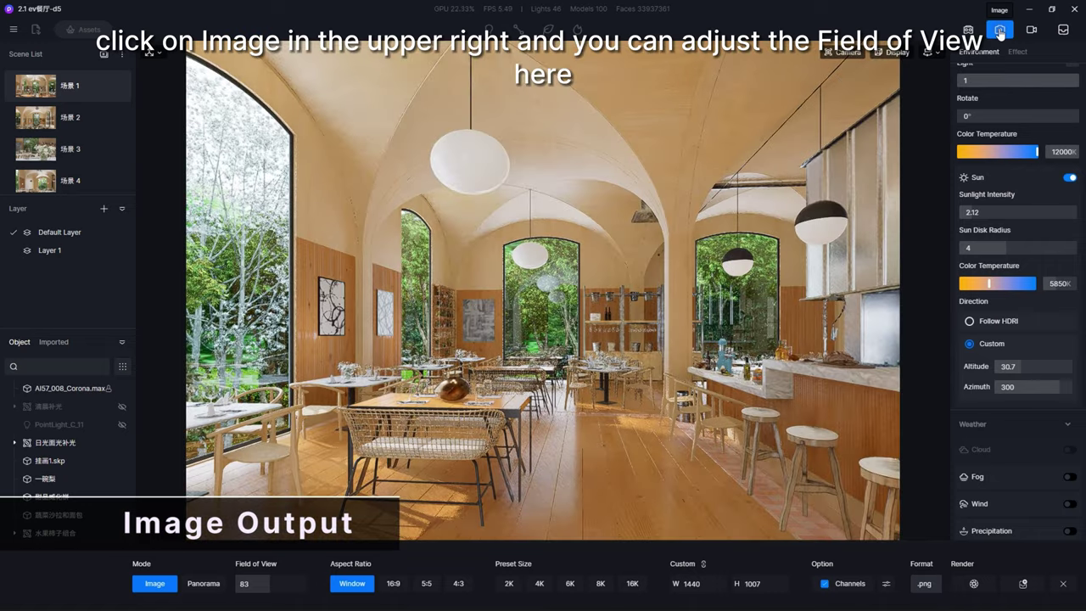
pyautogui.click(395, 584)
pyautogui.click(427, 584)
pyautogui.click(459, 584)
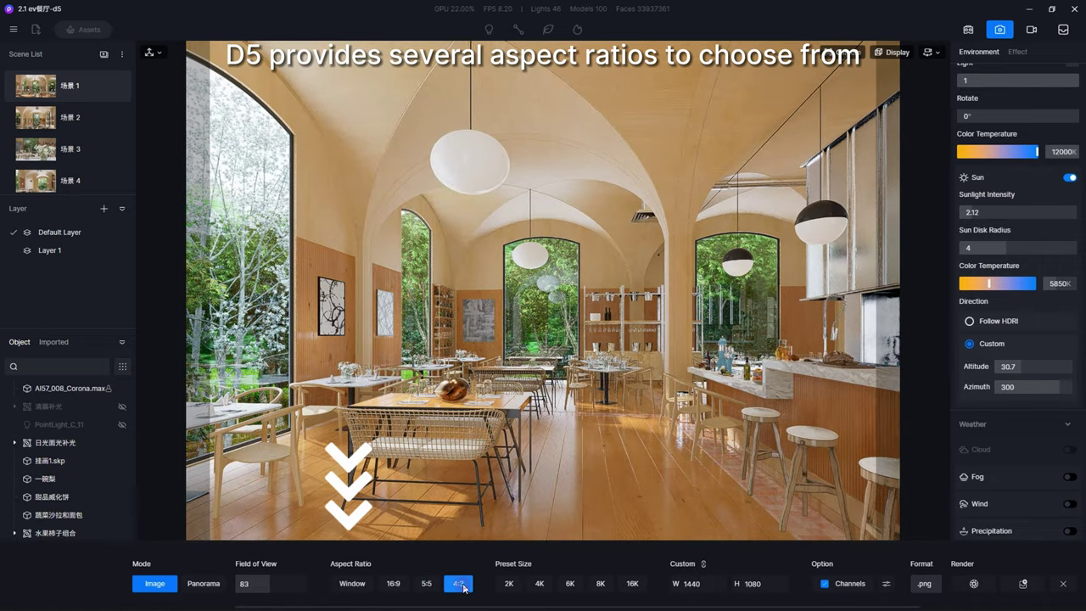
pyautogui.click(352, 584)
pyautogui.click(394, 584)
pyautogui.click(426, 583)
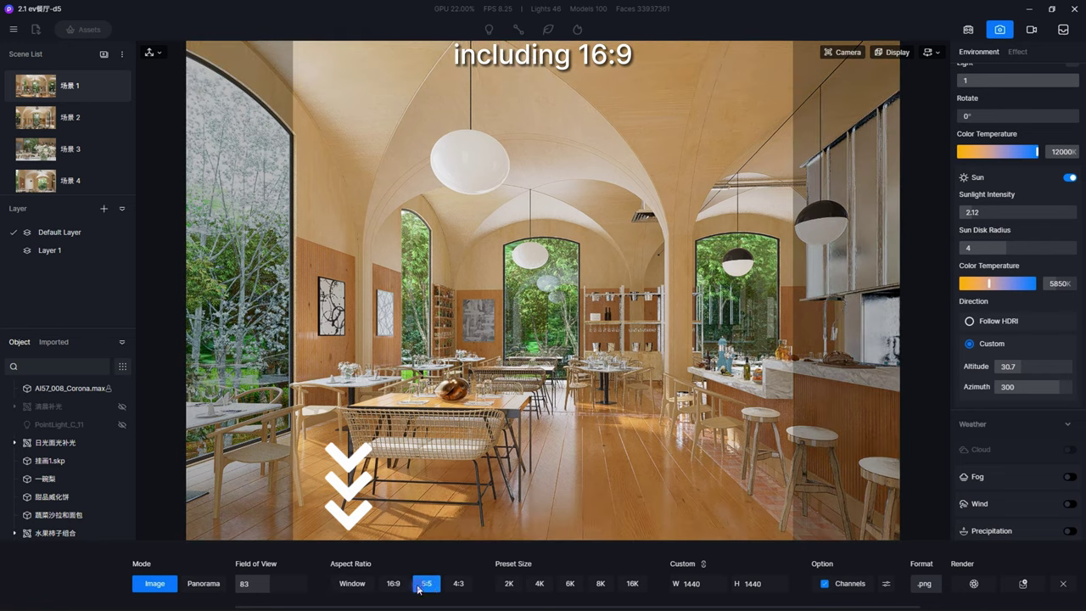
pyautogui.click(458, 583)
pyautogui.click(353, 584)
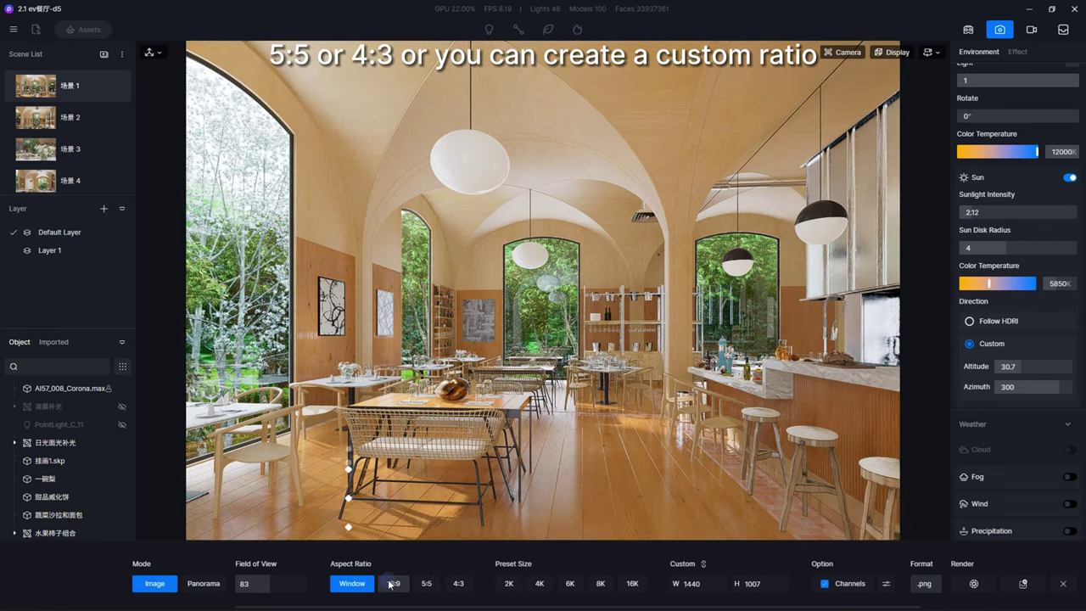
# - Try a custom 6000 × 3000 size, then the 2K, 6K, 8K and 16K presets, ending on 16K
pyautogui.write('6000')
pyautogui.click(755, 584)
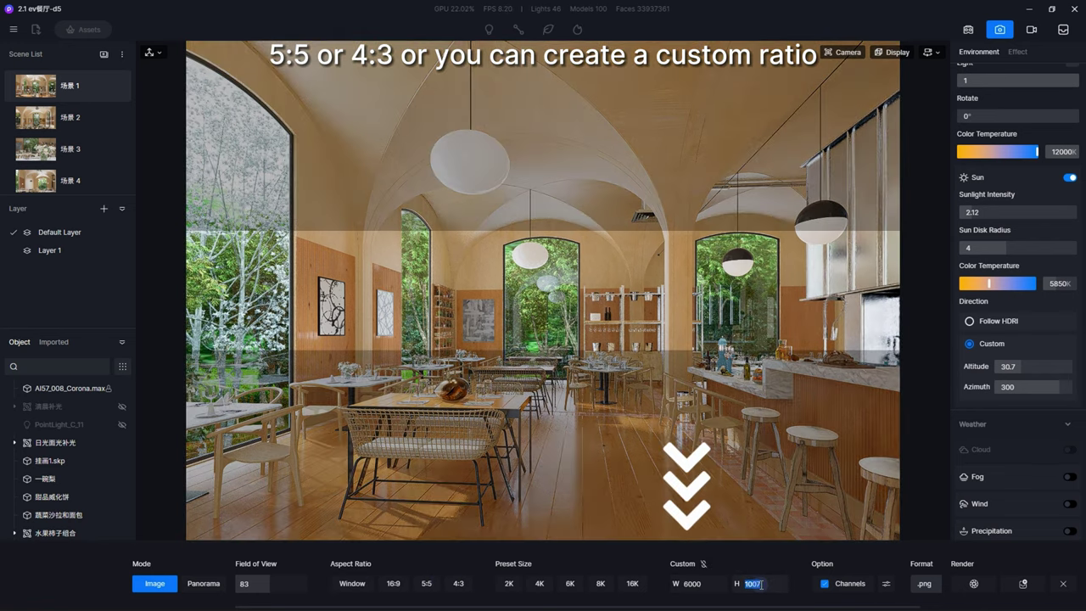
pyautogui.write('3000')
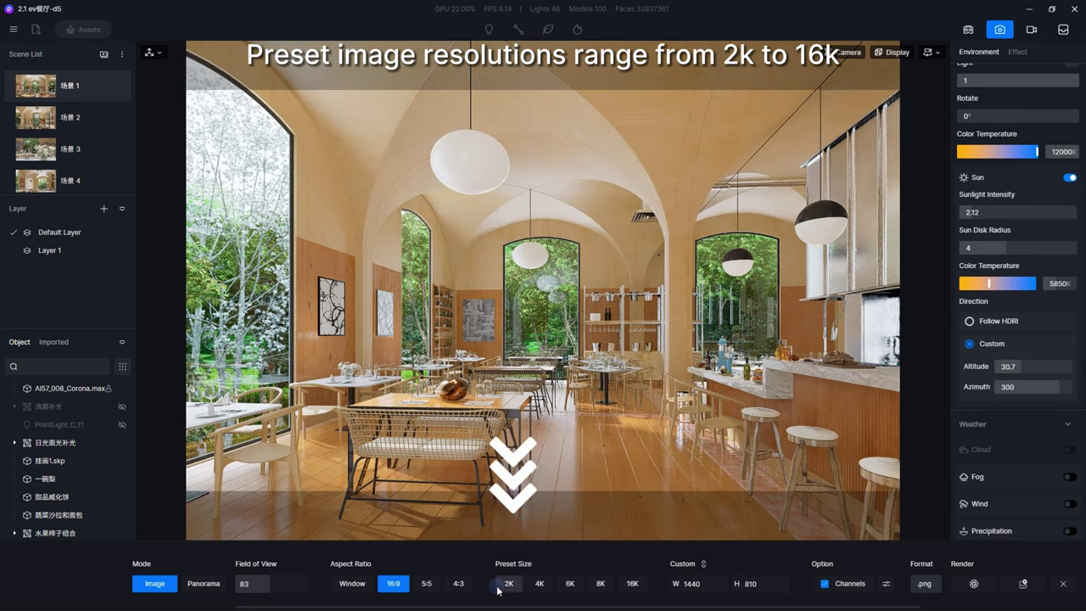
pyautogui.click(516, 585)
pyautogui.click(566, 590)
pyautogui.click(603, 584)
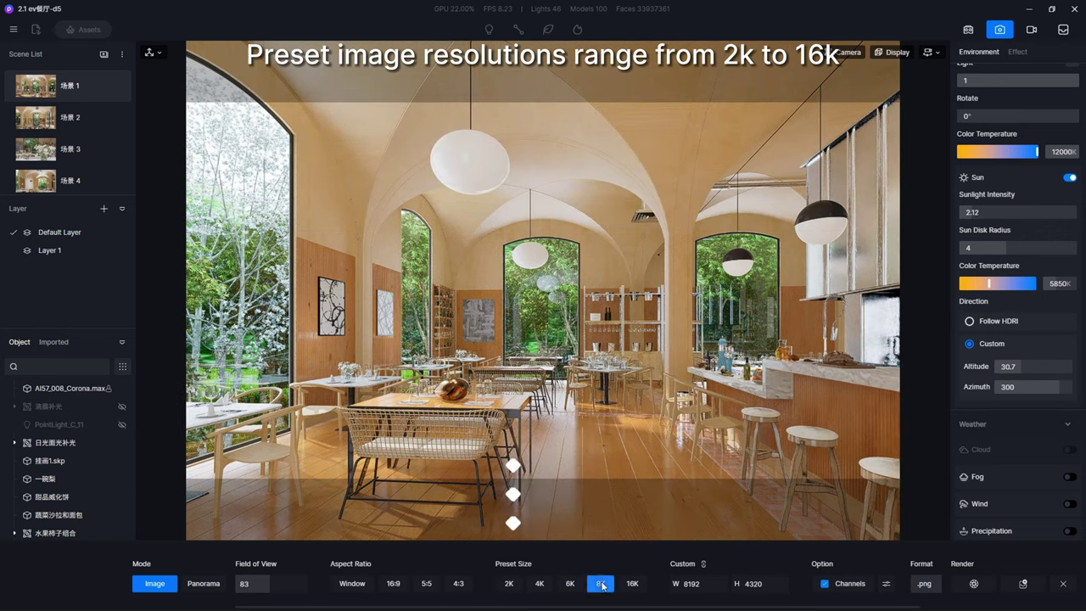
pyautogui.click(632, 584)
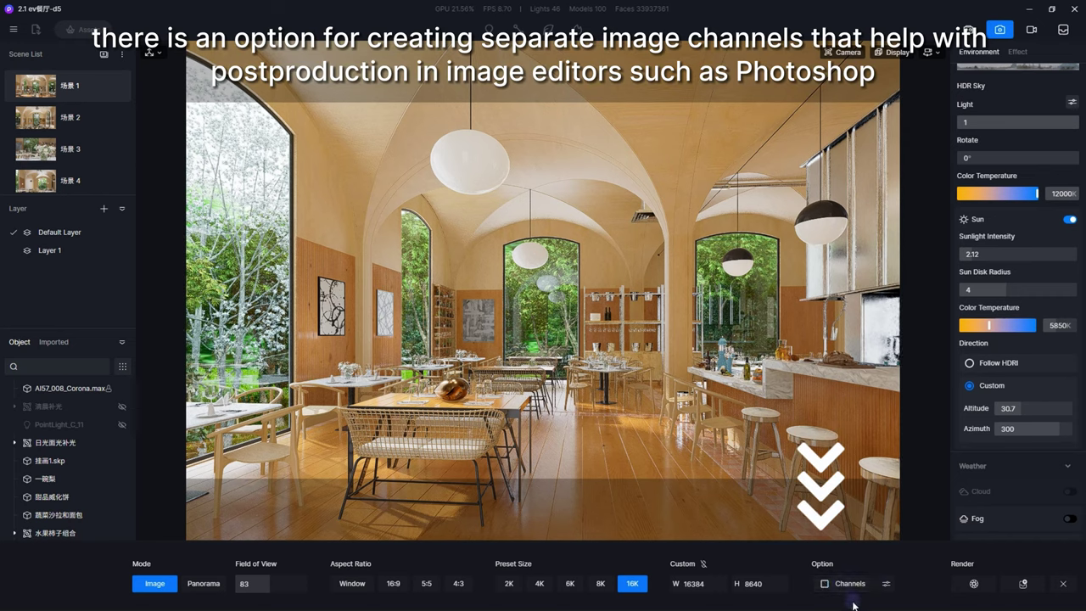
# - Enable Channels, then set White Balance to 5450 and Lens flare to 0.28
pyautogui.click(885, 583)
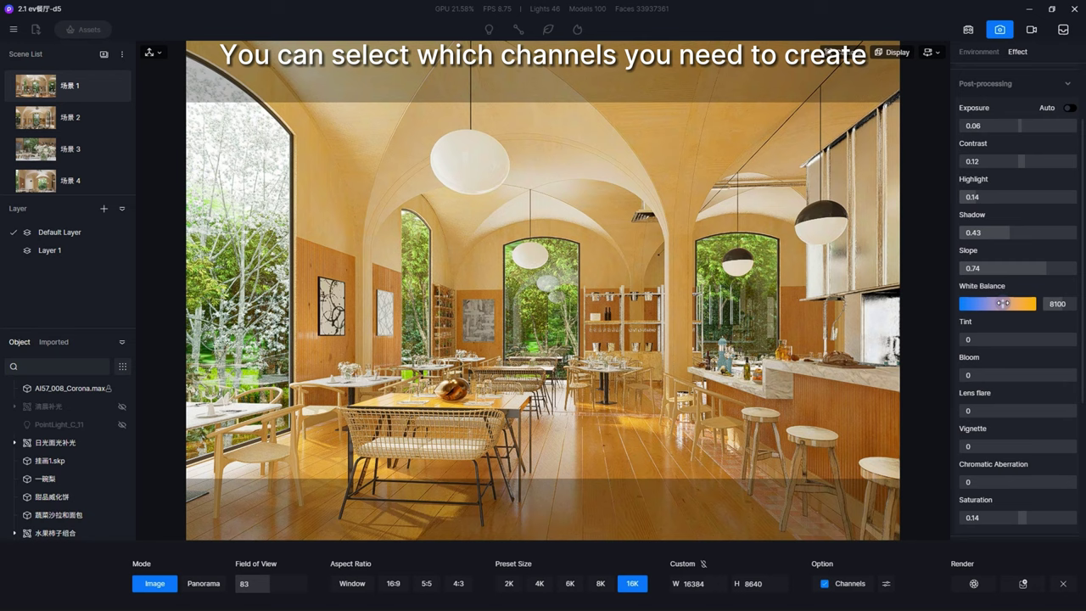
pyautogui.moveTo(1005, 303); pyautogui.dragTo(1017, 339)
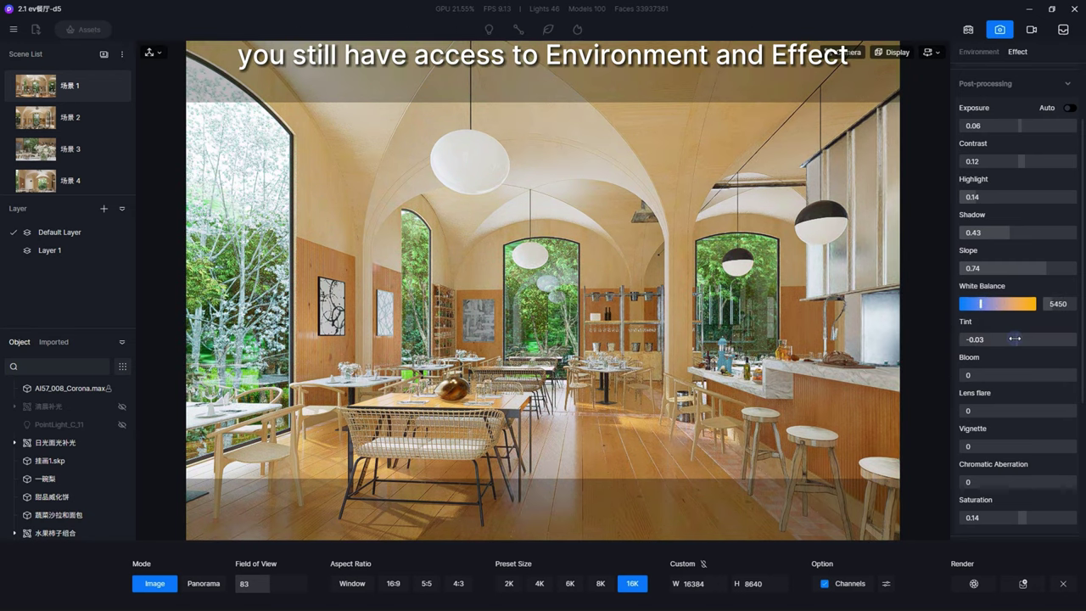
pyautogui.moveTo(967, 374); pyautogui.dragTo(991, 374)
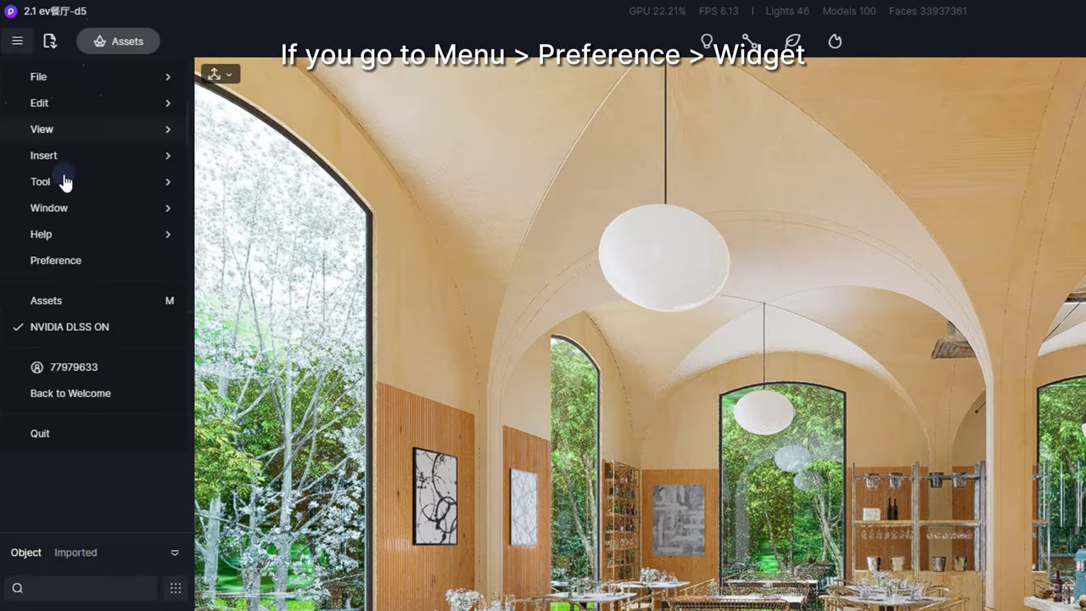
# - Turn on Advanced Image Rendering in the Preference widget settings
pyautogui.click(75, 263)
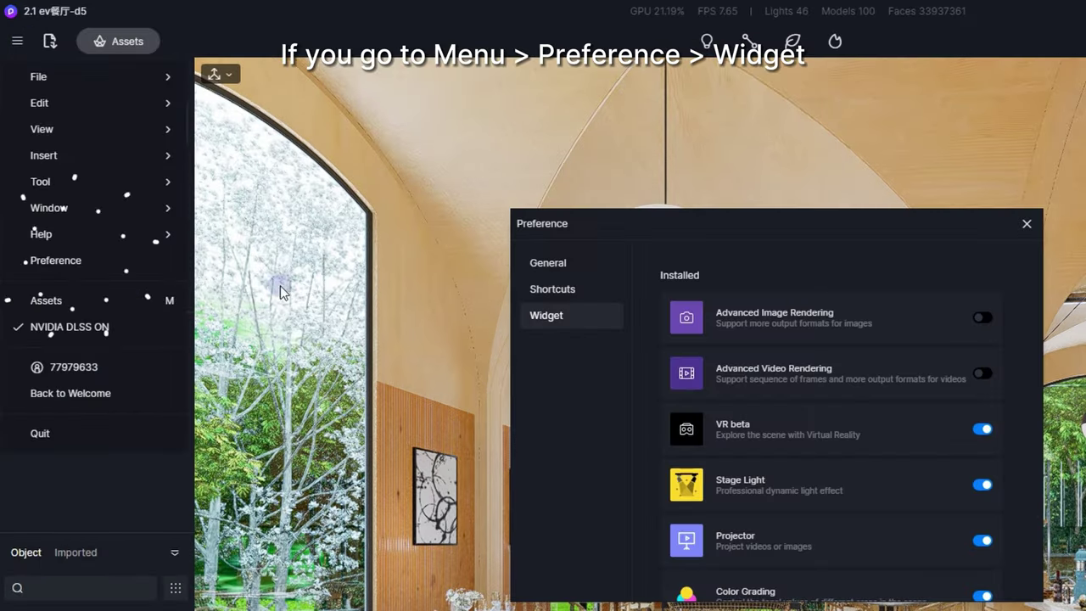
pyautogui.click(981, 317)
pyautogui.click(1024, 227)
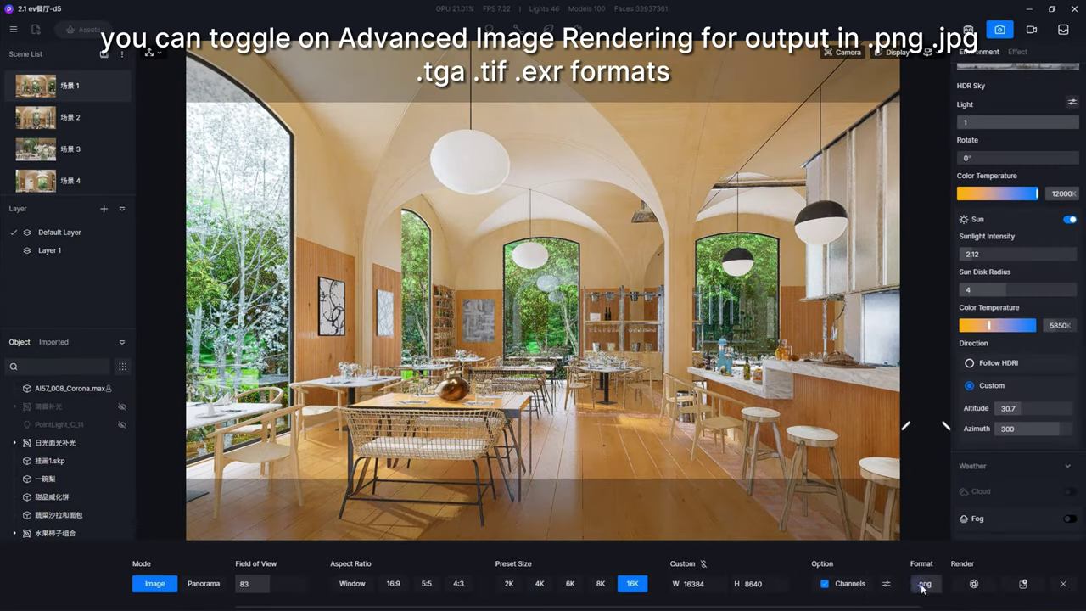
# - Browse the image output formats, trying .tga, and settle on .png
pyautogui.click(923, 584)
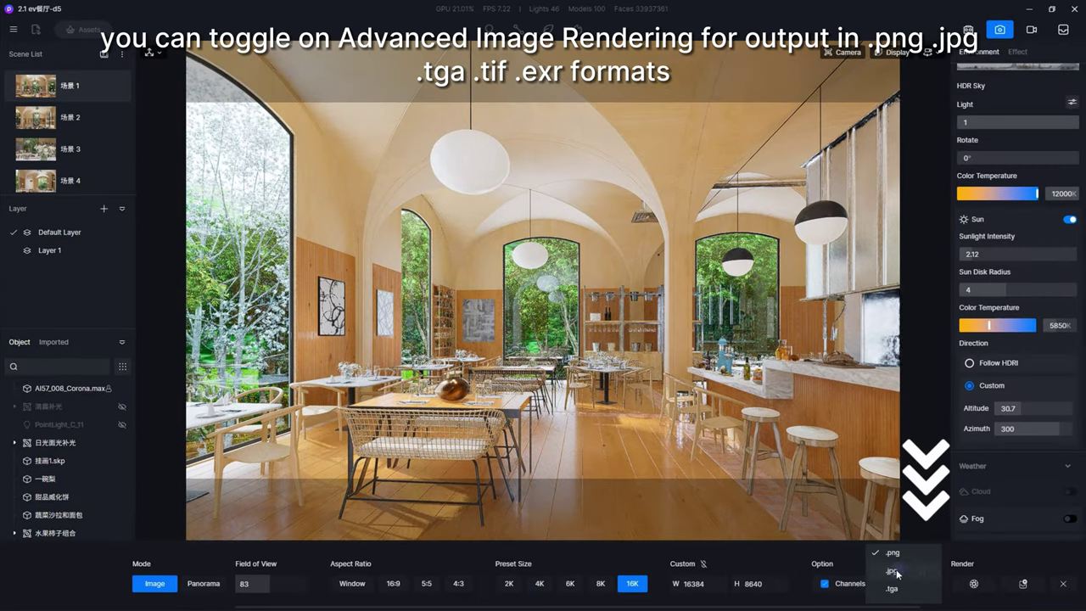
pyautogui.click(891, 585)
pyautogui.click(915, 584)
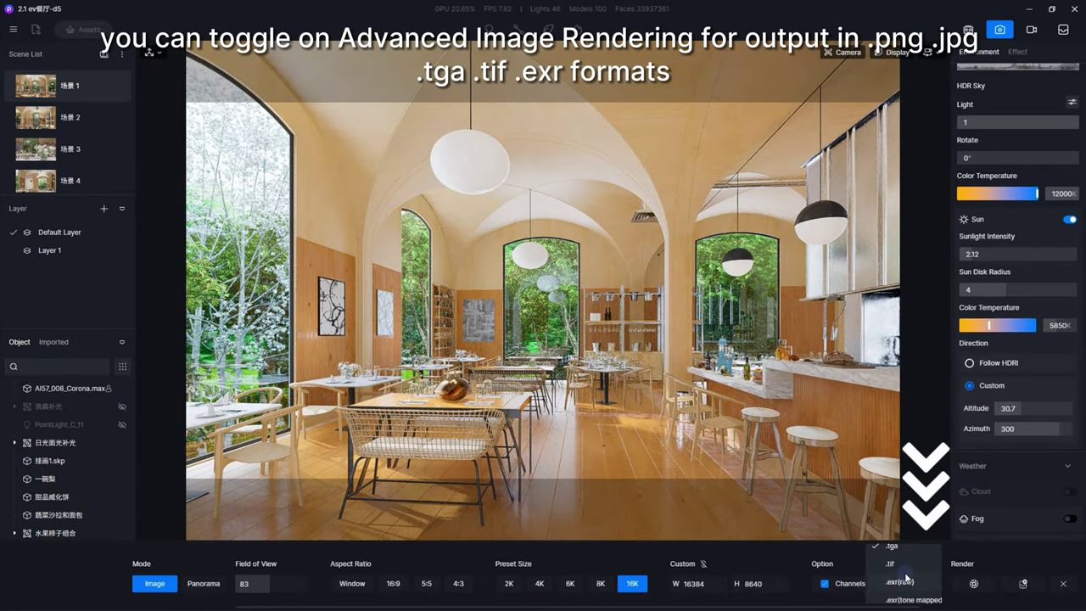
pyautogui.click(894, 584)
pyautogui.click(922, 584)
pyautogui.click(891, 568)
pyautogui.click(922, 584)
pyautogui.click(888, 558)
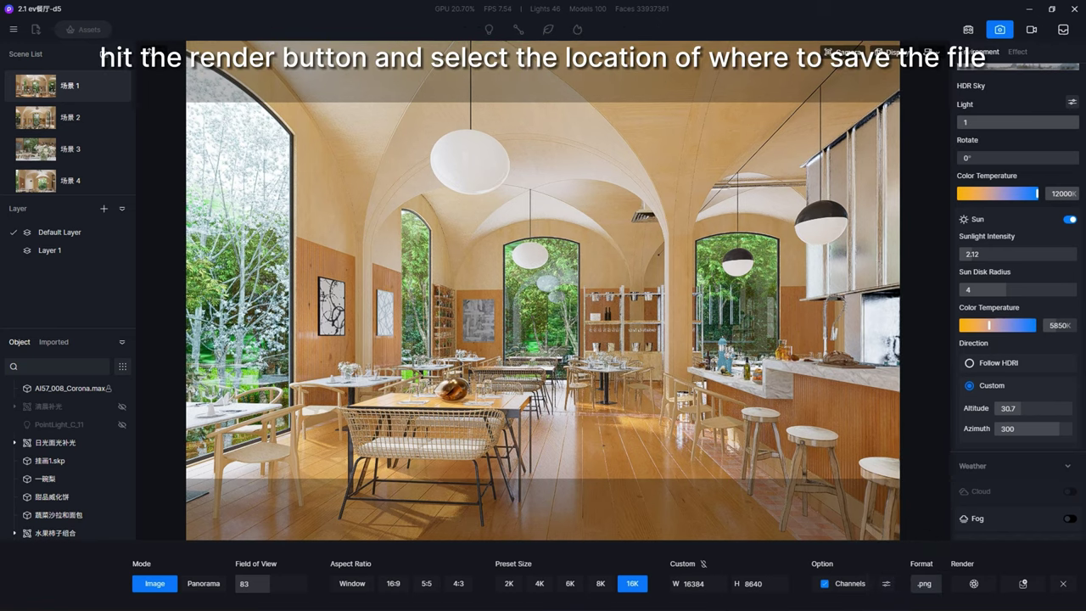
# - Start the image render, cancel the save-location dialog, and open a rendered TGA file in Explorer
pyautogui.click(973, 584)
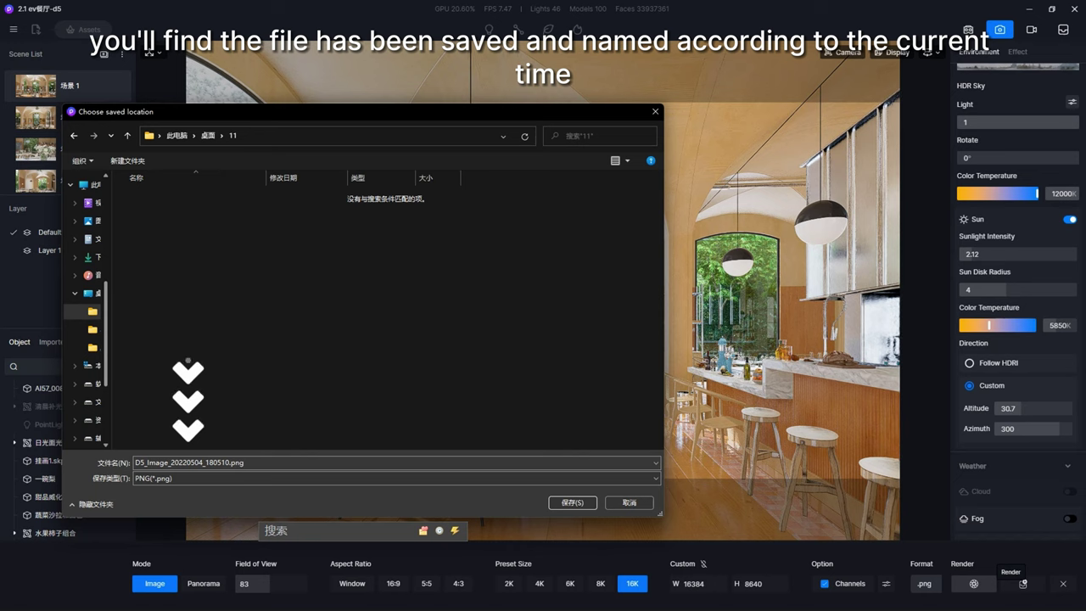
pyautogui.click(629, 502)
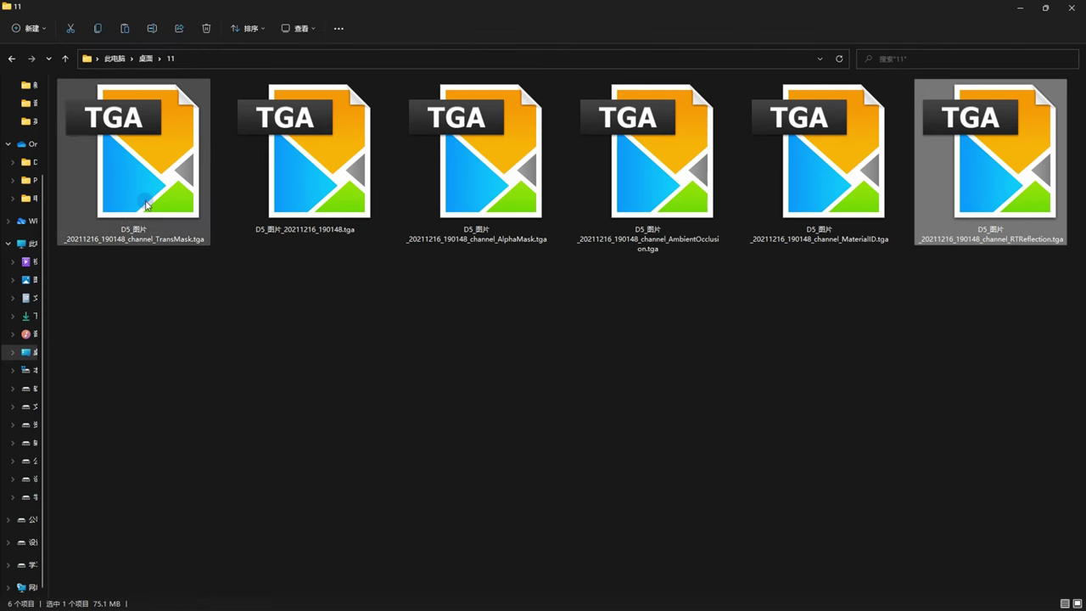
pyautogui.click(149, 205)
pyautogui.click(310, 211)
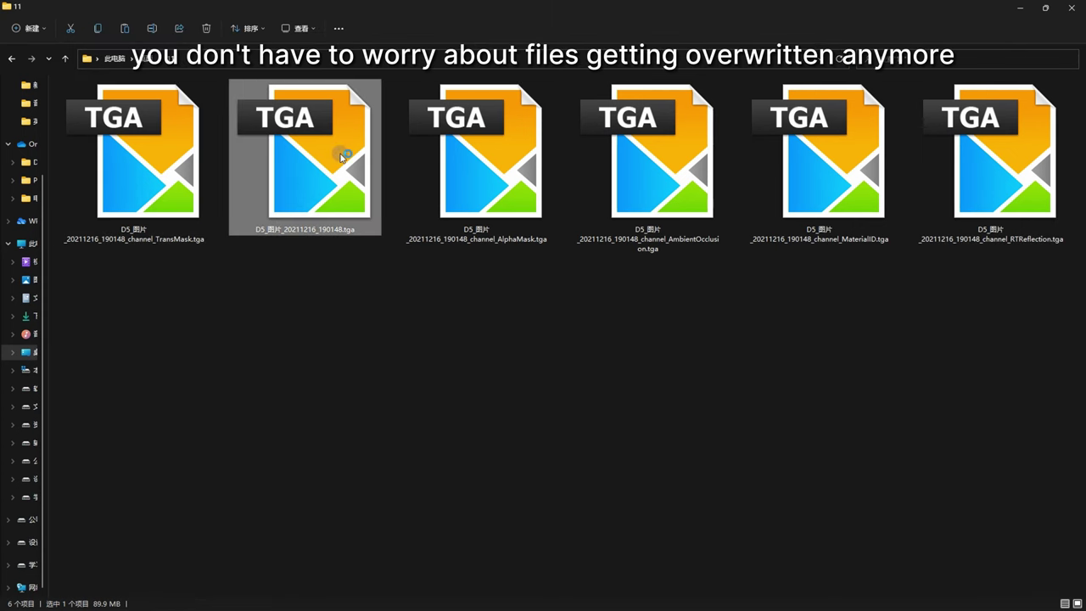
pyautogui.doubleClick(341, 156)
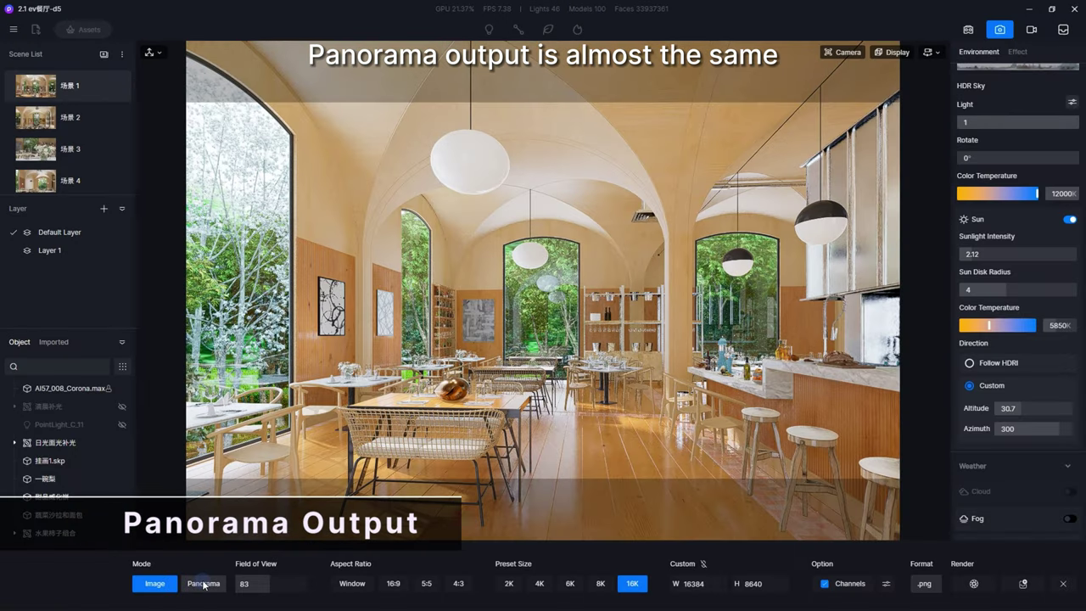
# - Set Panorama output to 4K .png with Channels, then move to Video rendering
pyautogui.click(204, 583)
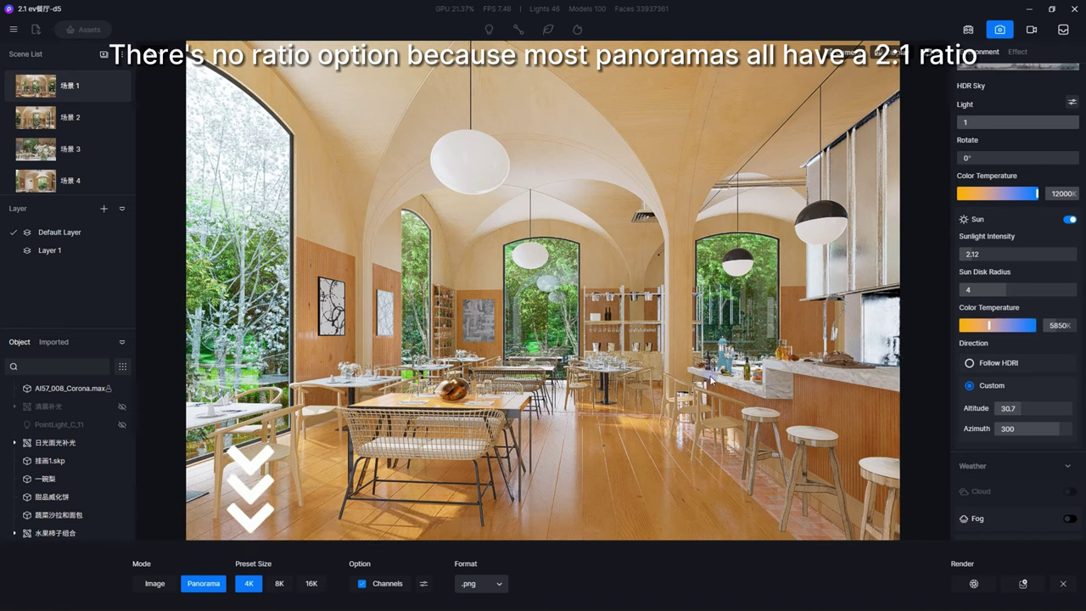
pyautogui.click(481, 588)
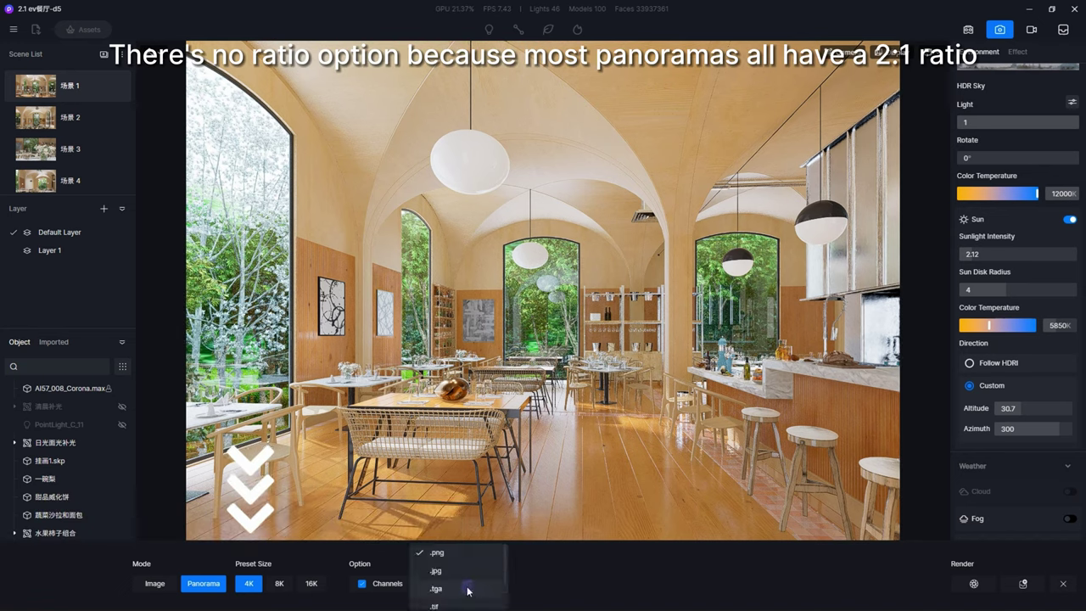
pyautogui.click(526, 584)
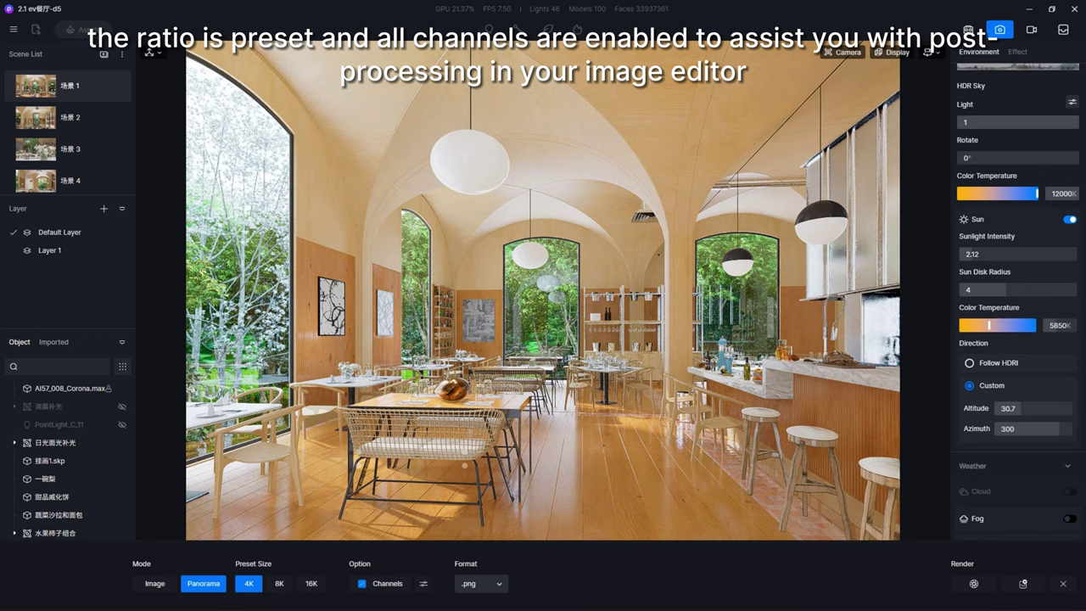
pyautogui.click(1029, 34)
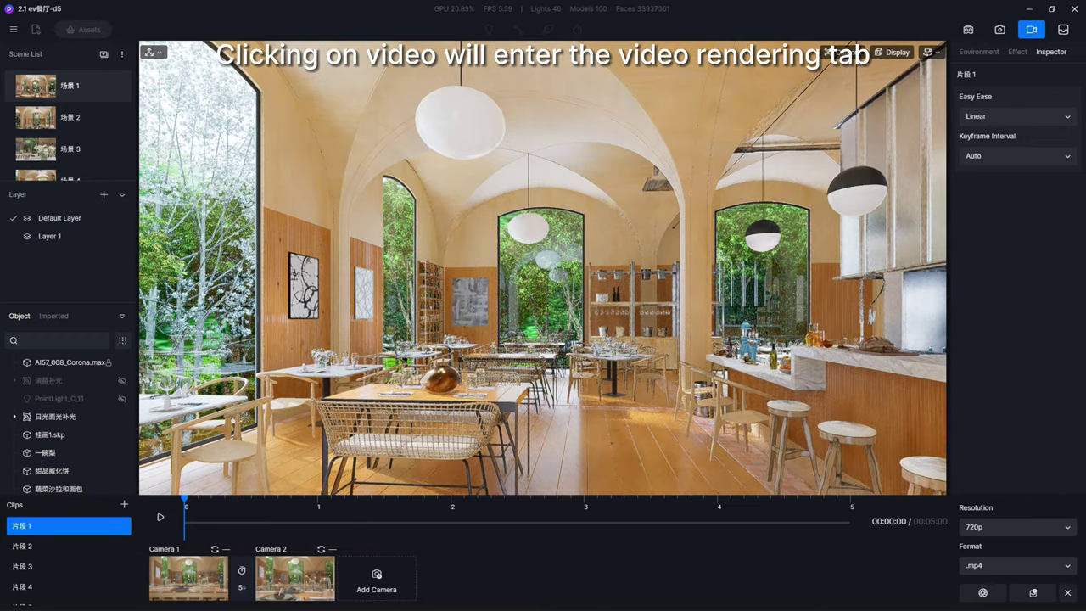
# - Create a video clip with cameras at the entrance and farther inside the restaurant, and preview it
pyautogui.scroll(-3, 102, 545)
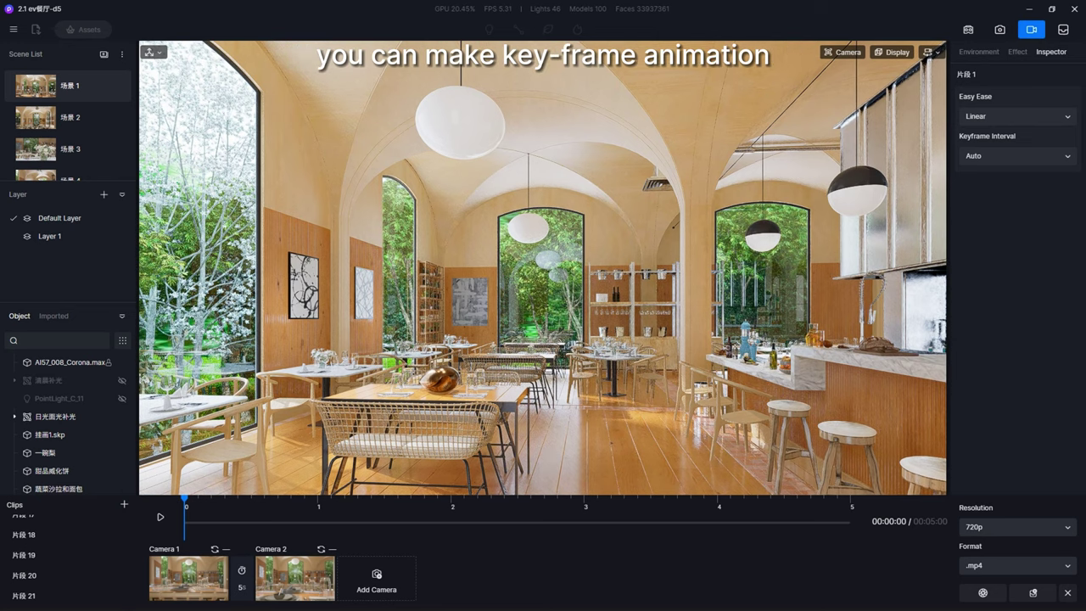
pyautogui.click(124, 505)
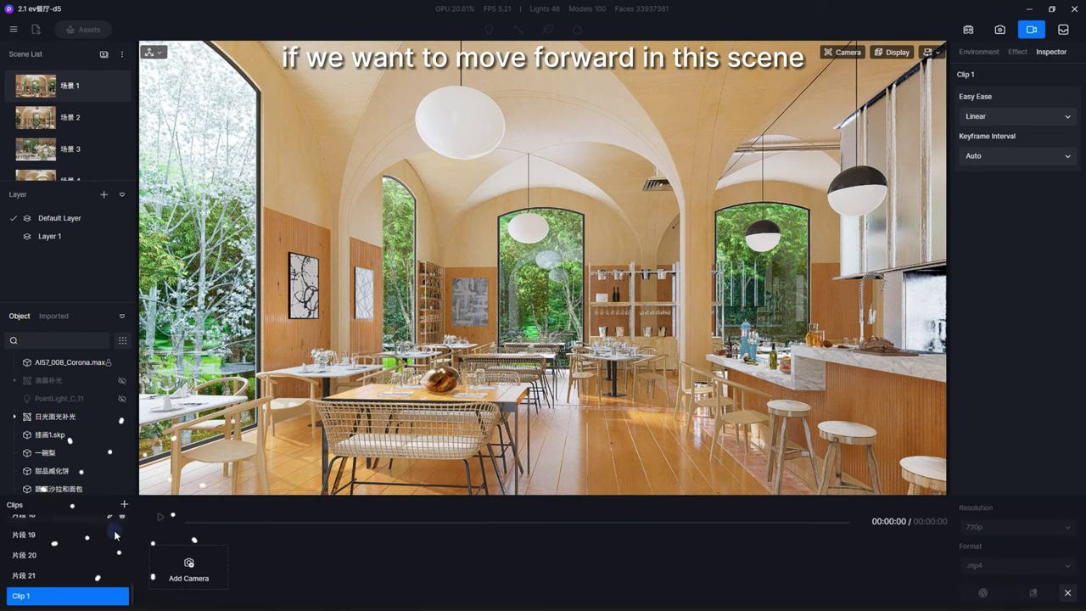
pyautogui.click(188, 564)
pyautogui.press('w')
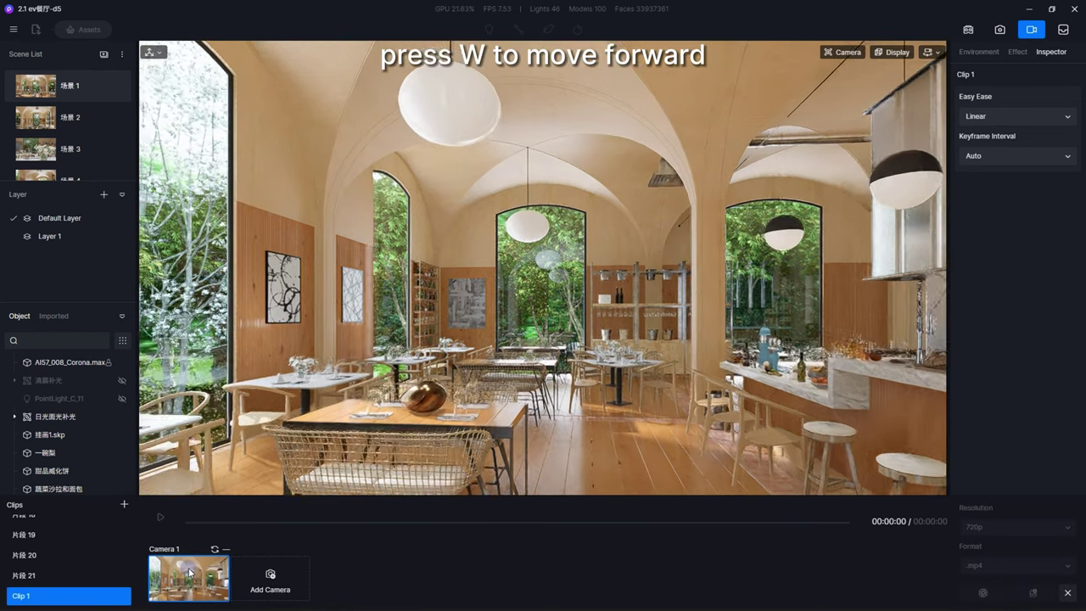
pyautogui.press('w')
pyautogui.click(270, 581)
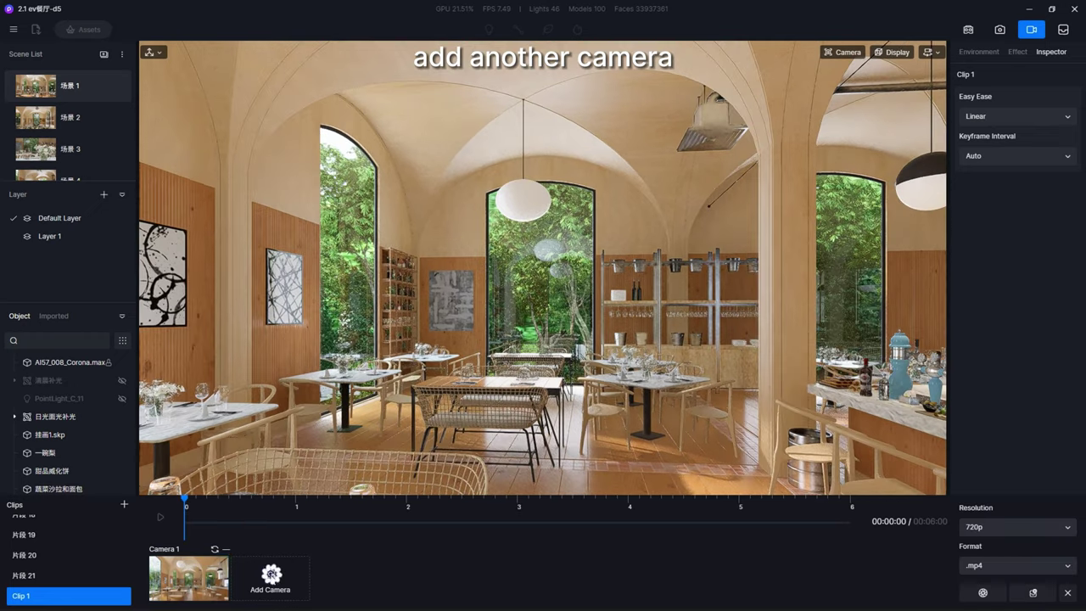
pyautogui.click(160, 517)
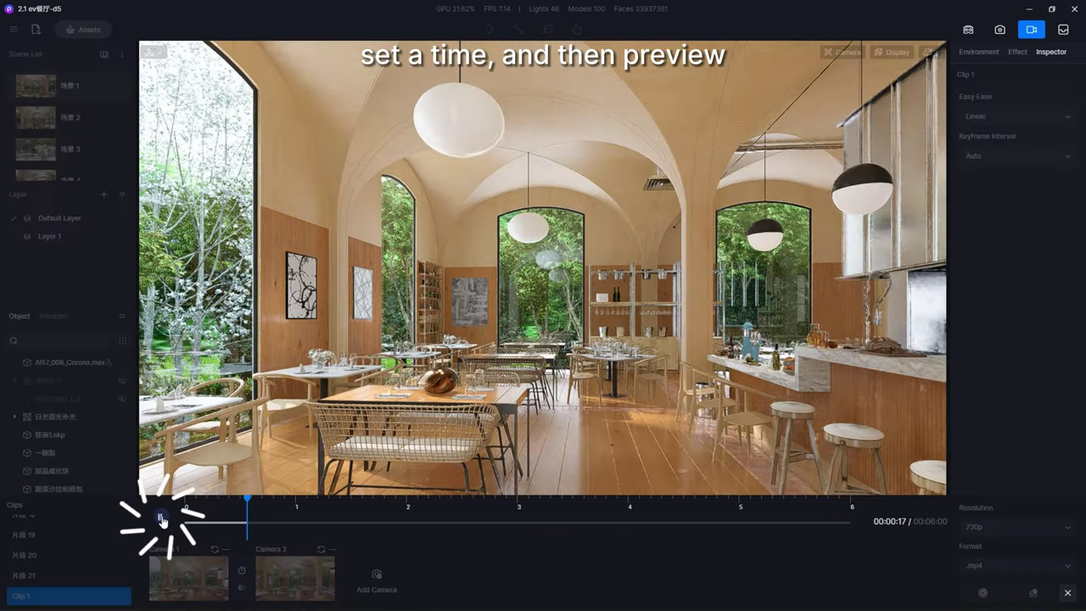
pyautogui.click(162, 518)
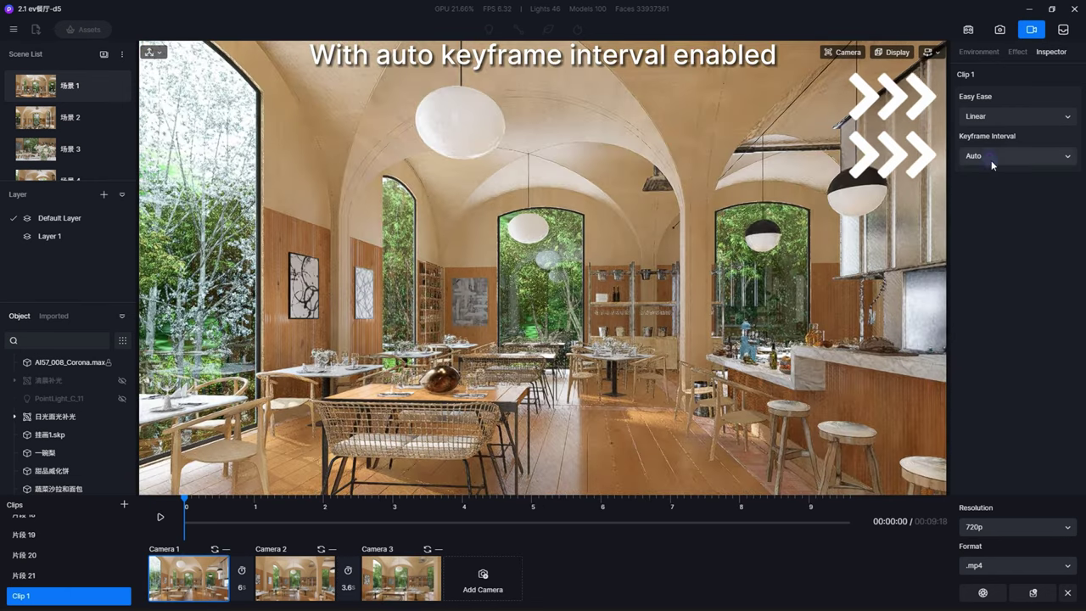
# - Set the keyframe interval to Custom with a value of 6
pyautogui.click(990, 158)
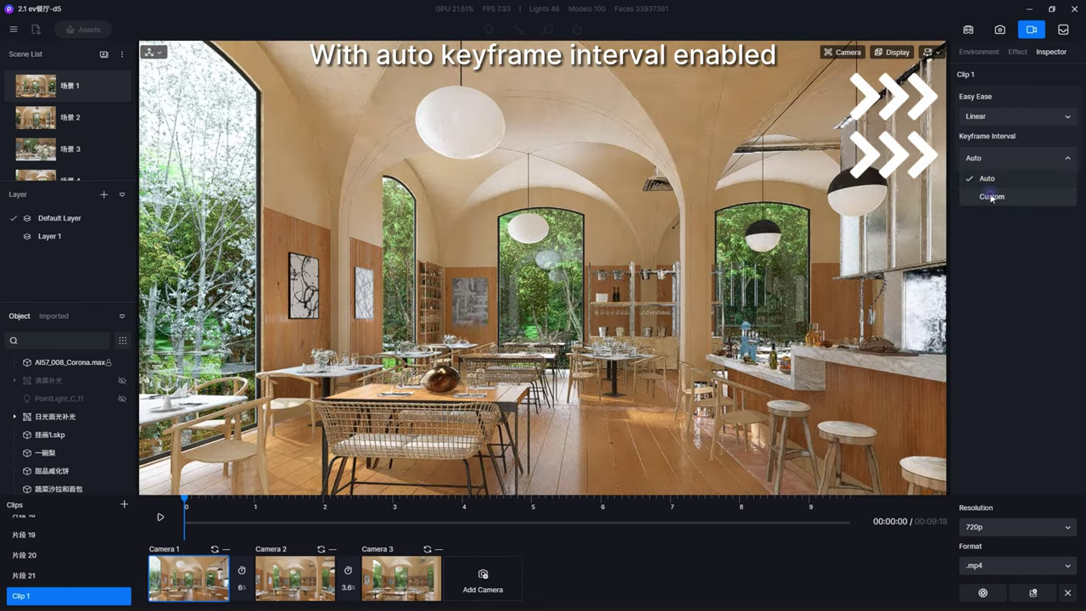
pyautogui.click(991, 196)
pyautogui.click(990, 158)
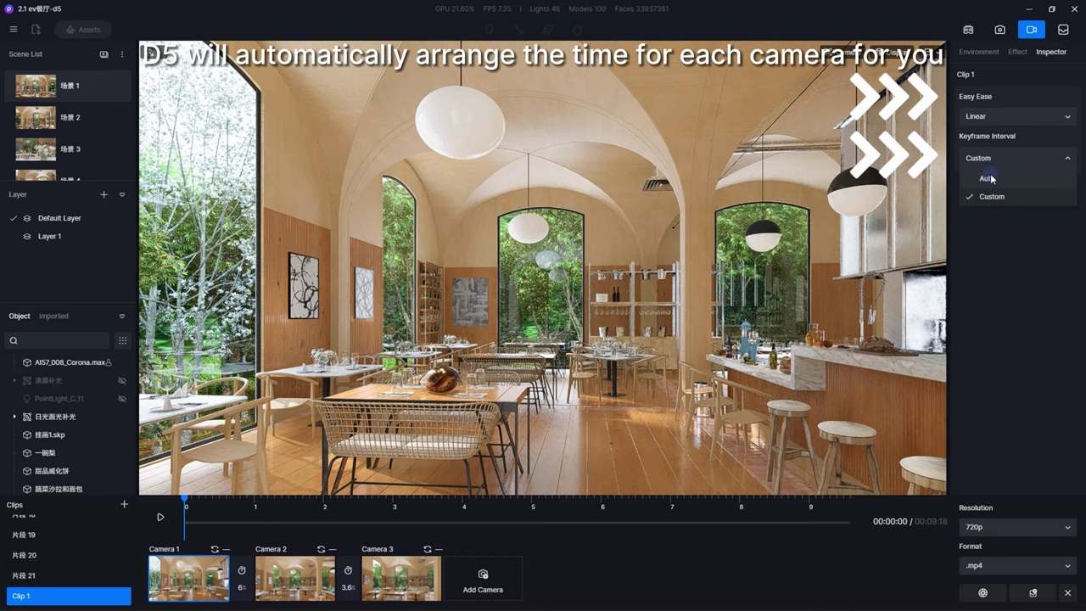
pyautogui.click(992, 178)
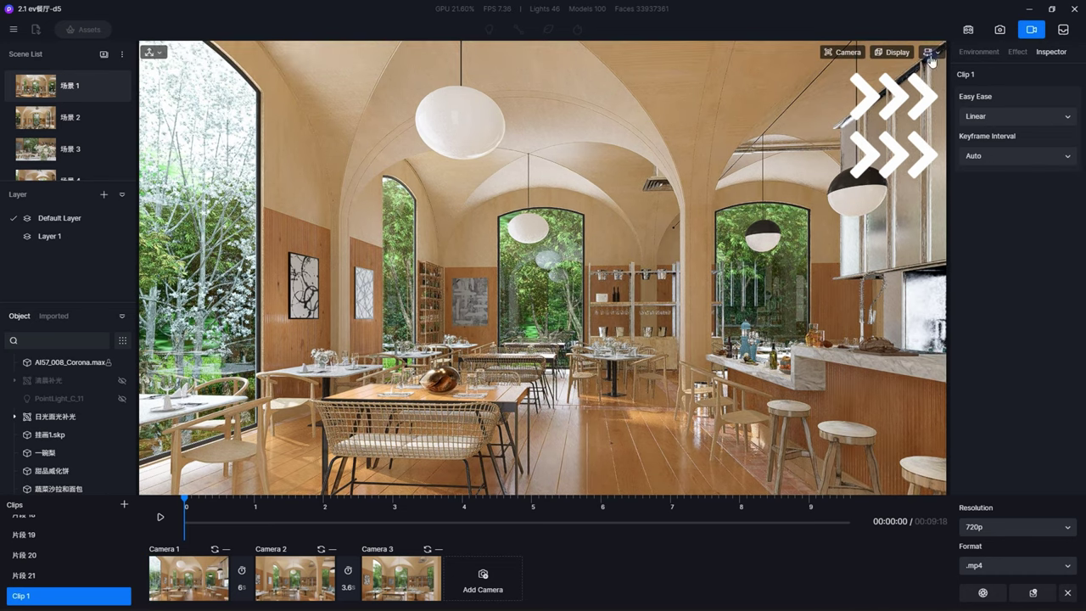
pyautogui.click(1000, 157)
pyautogui.click(991, 196)
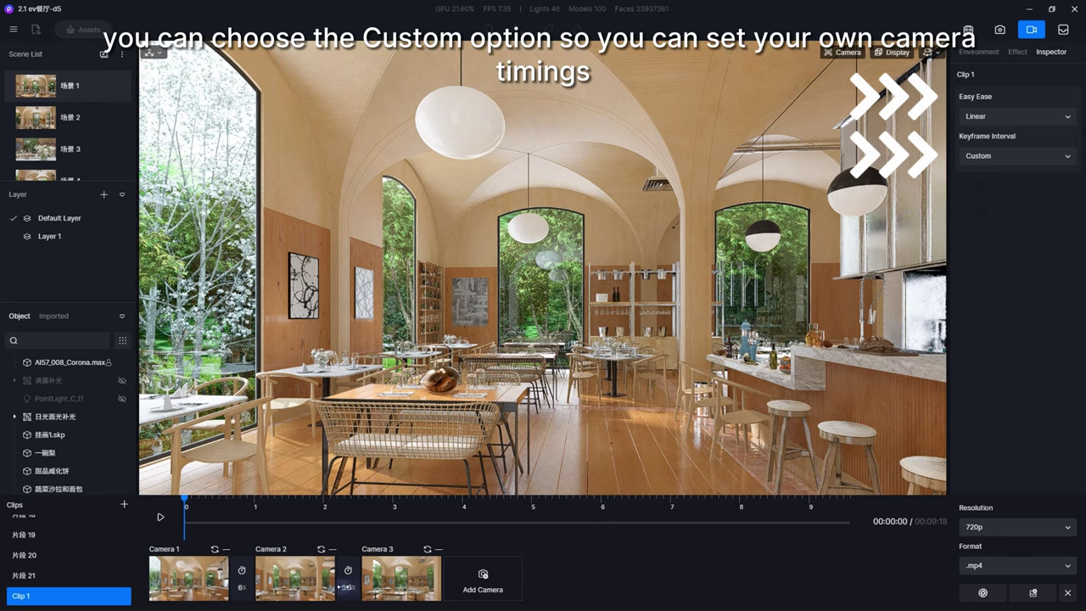
pyautogui.write('6')
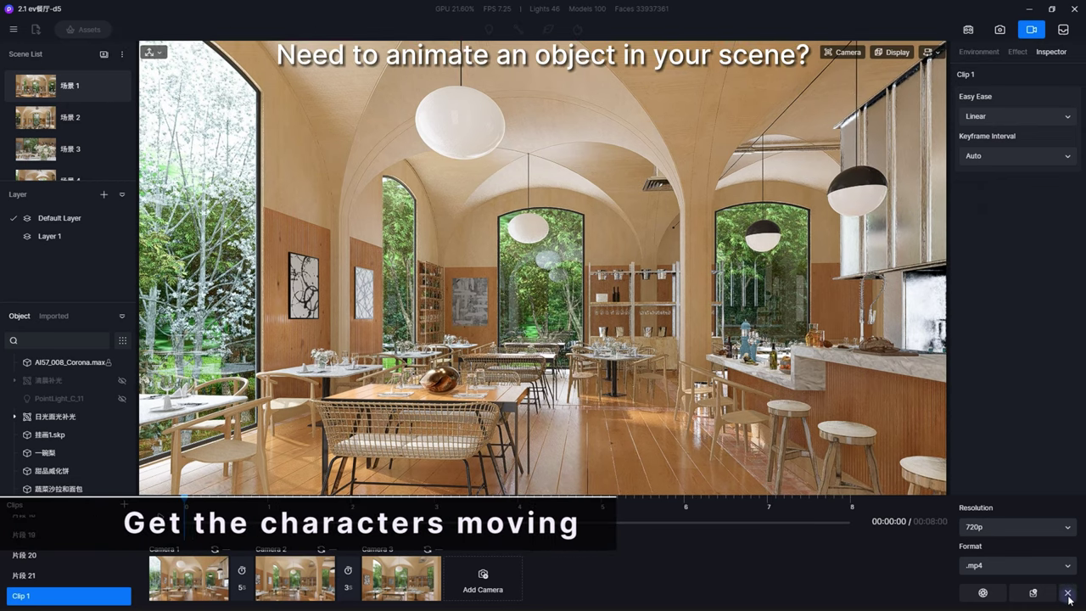
# - Place the Taylor_Walk_03 walking child from the asset library near the bar
pyautogui.click(1067, 593)
pyautogui.click(83, 29)
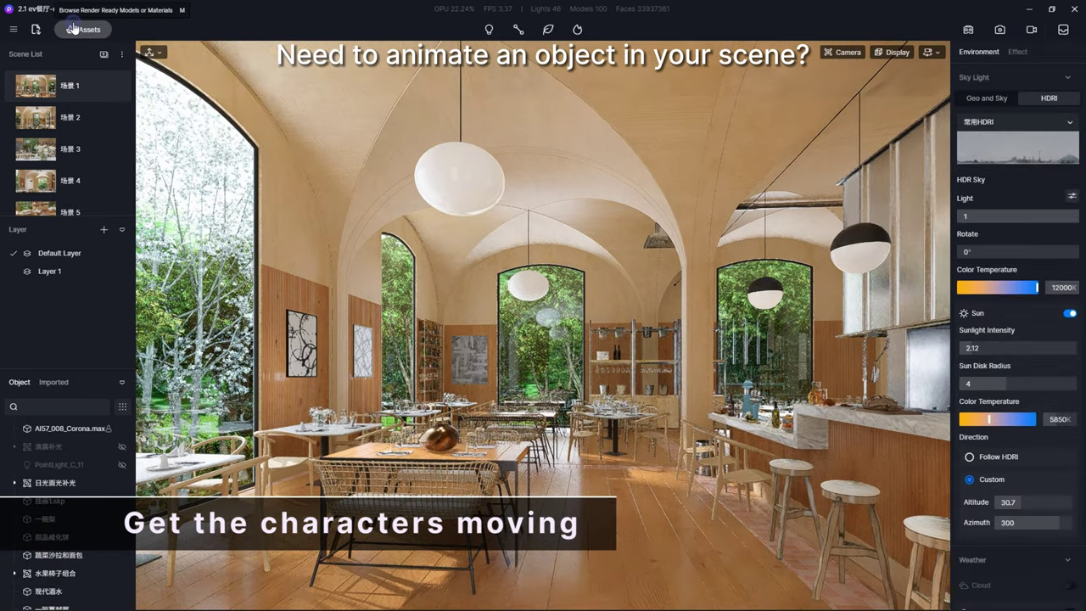
pyautogui.scroll(1, 424, 365)
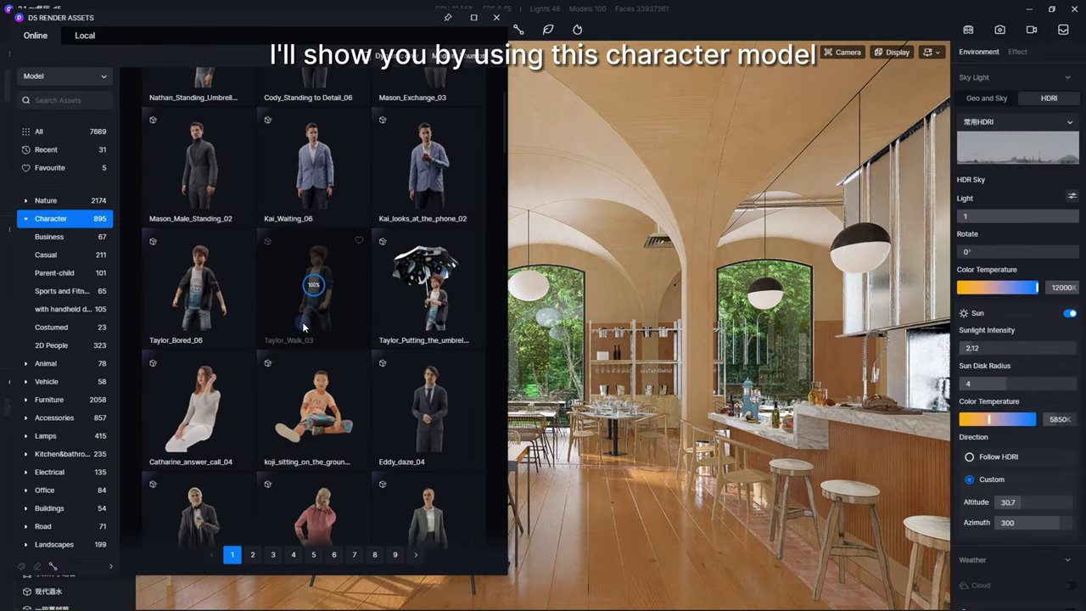
pyautogui.click(302, 322)
pyautogui.click(606, 485)
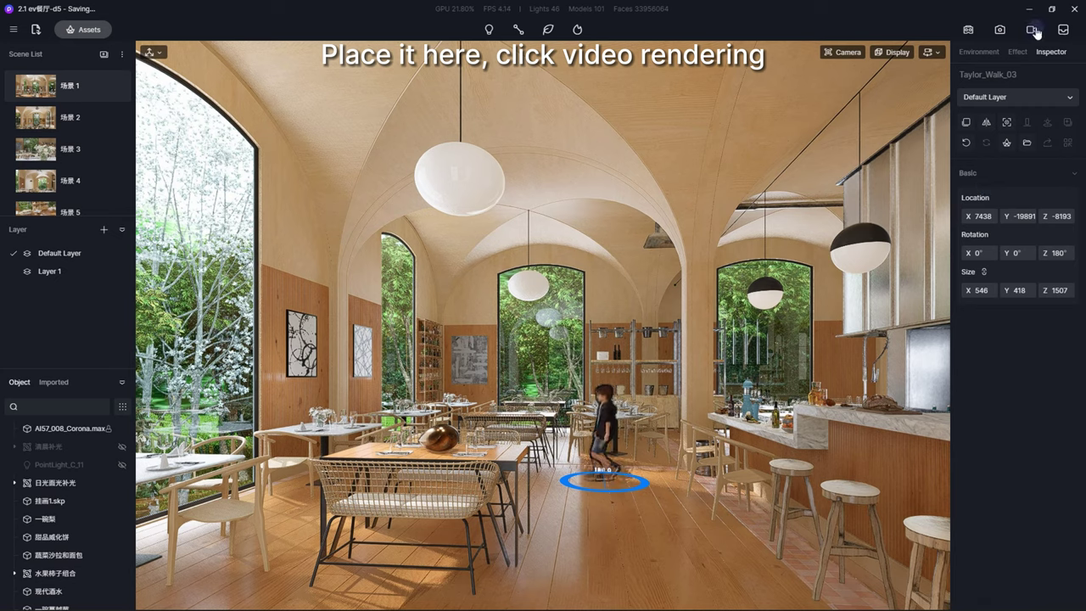
# - Remove Camera 3, keyframe the child walking left from clip start to end, and play it back
pyautogui.click(1033, 30)
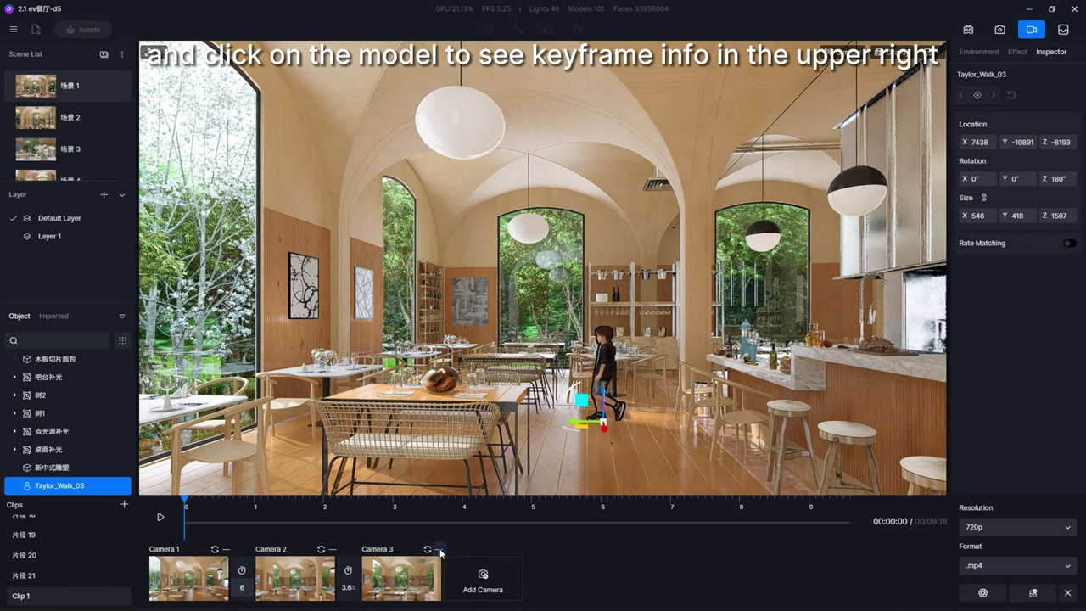
pyautogui.click(438, 549)
pyautogui.click(603, 374)
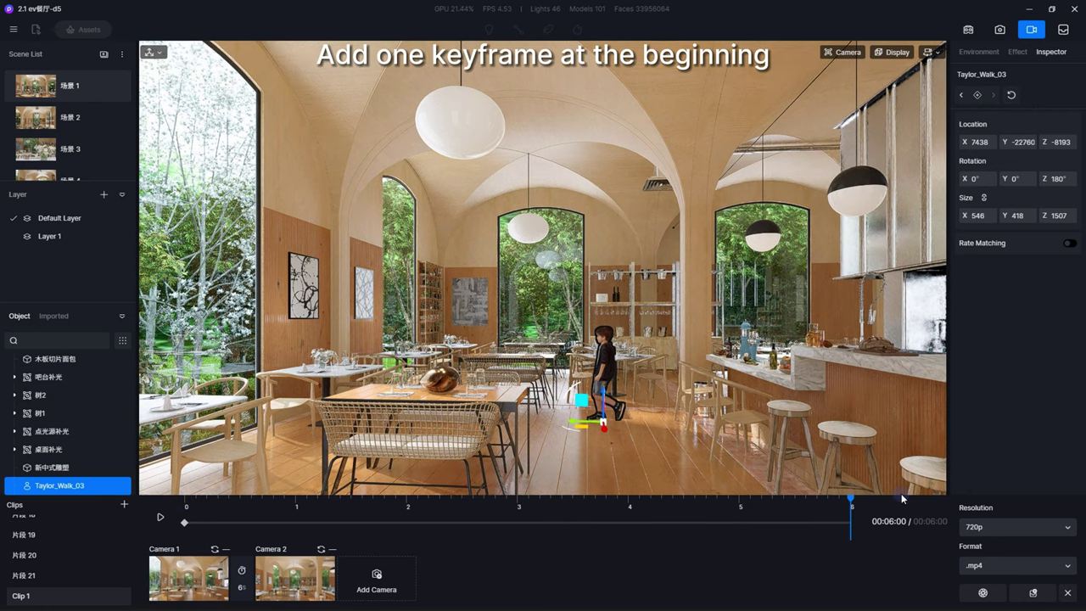
pyautogui.click(851, 506)
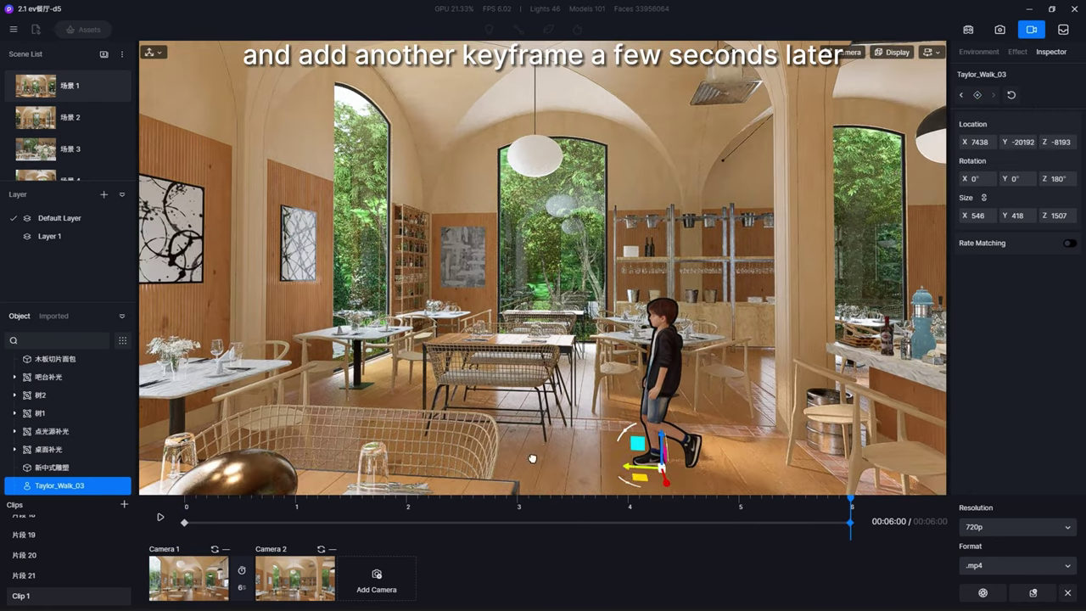
pyautogui.moveTo(623, 433); pyautogui.dragTo(308, 424)
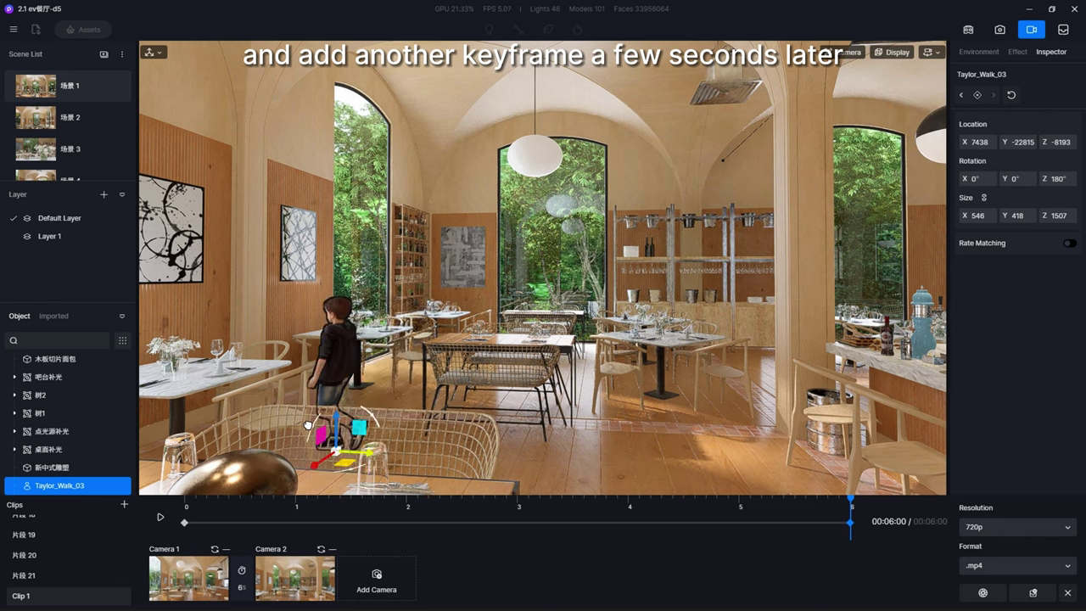
pyautogui.click(198, 509)
pyautogui.click(160, 517)
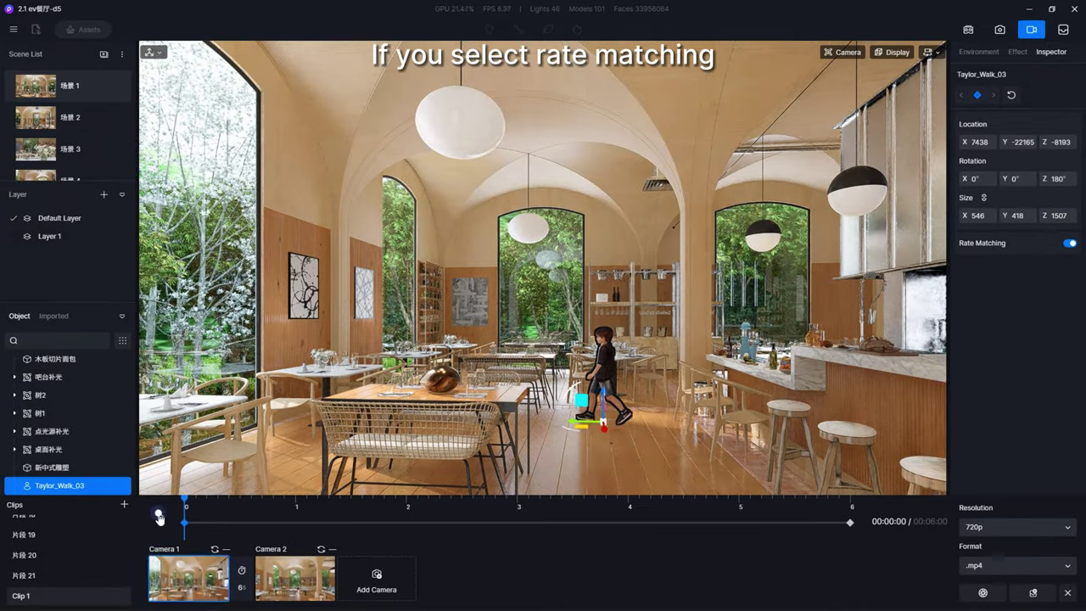
pyautogui.click(159, 516)
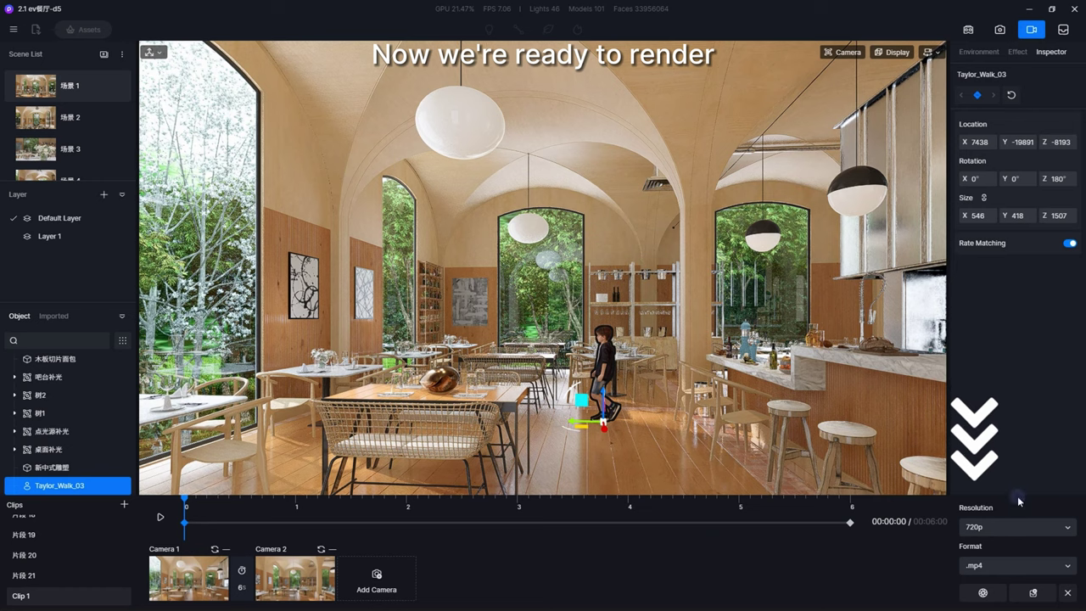
# - Set the video resolution to 2k, trying 4k first
pyautogui.click(998, 523)
pyautogui.click(994, 550)
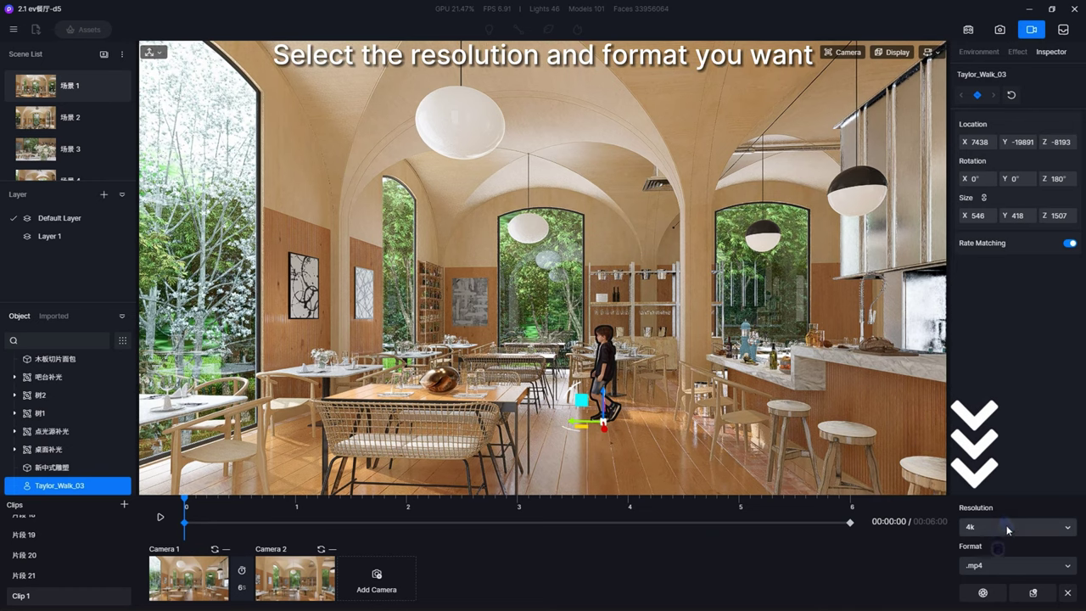
pyautogui.click(1009, 527)
pyautogui.click(985, 567)
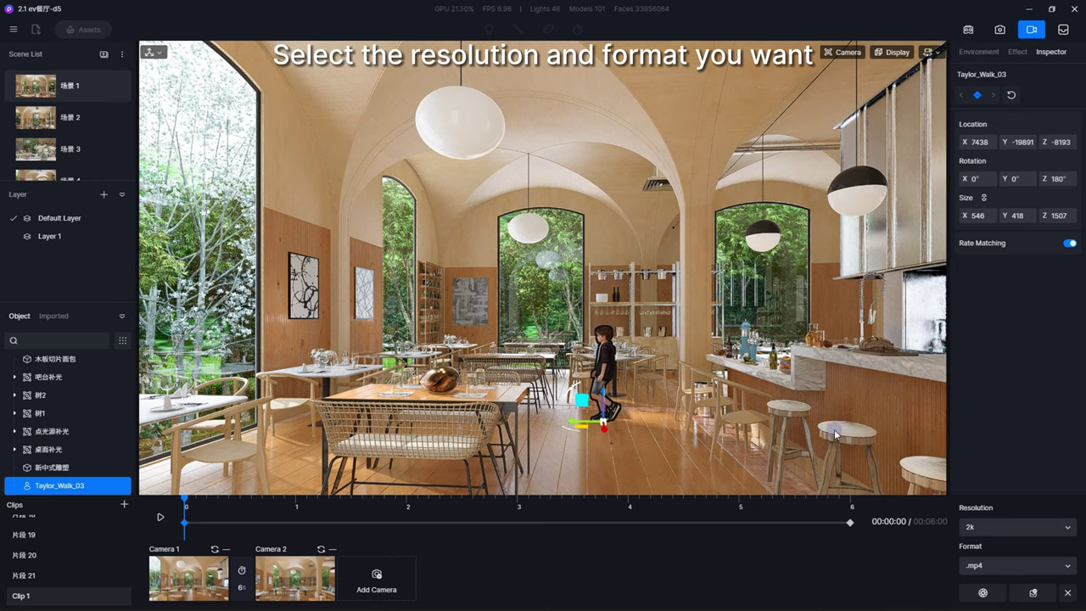
# - Turn on NVIDIA DLSS from the main program menu
pyautogui.click(13, 29)
pyautogui.click(47, 227)
pyautogui.click(12, 29)
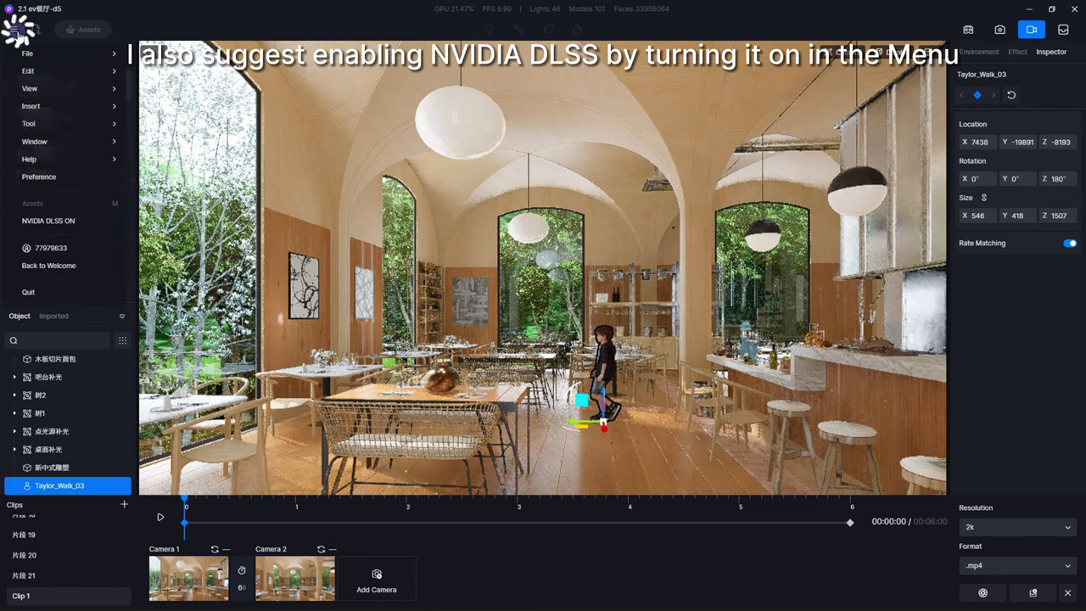
pyautogui.click(47, 228)
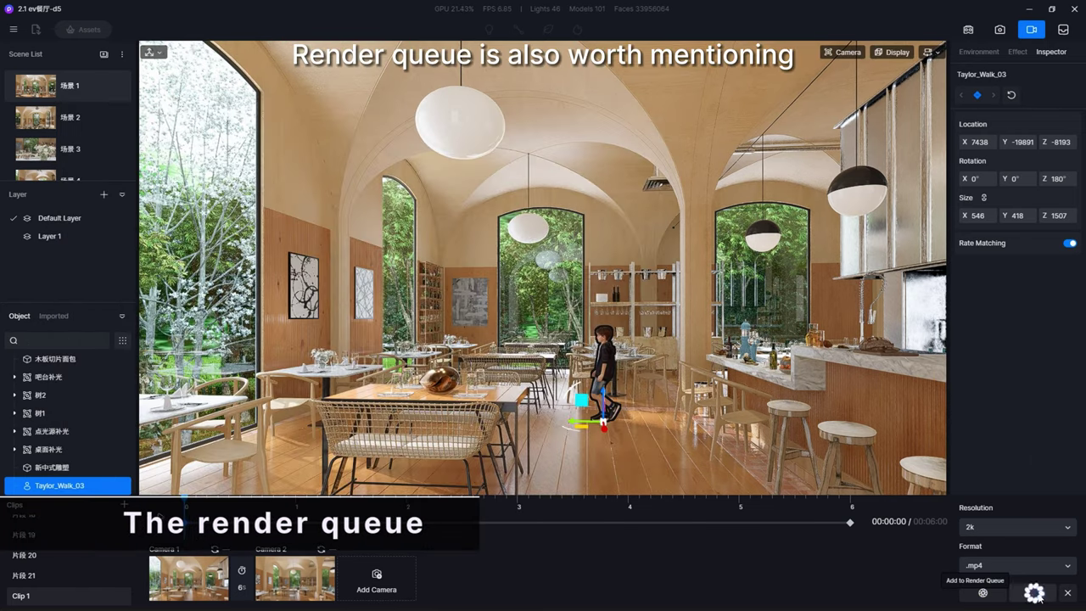
# - Add the video clip and the 4K panorama to the render queue, then switch to image output
pyautogui.click(1033, 592)
pyautogui.click(999, 29)
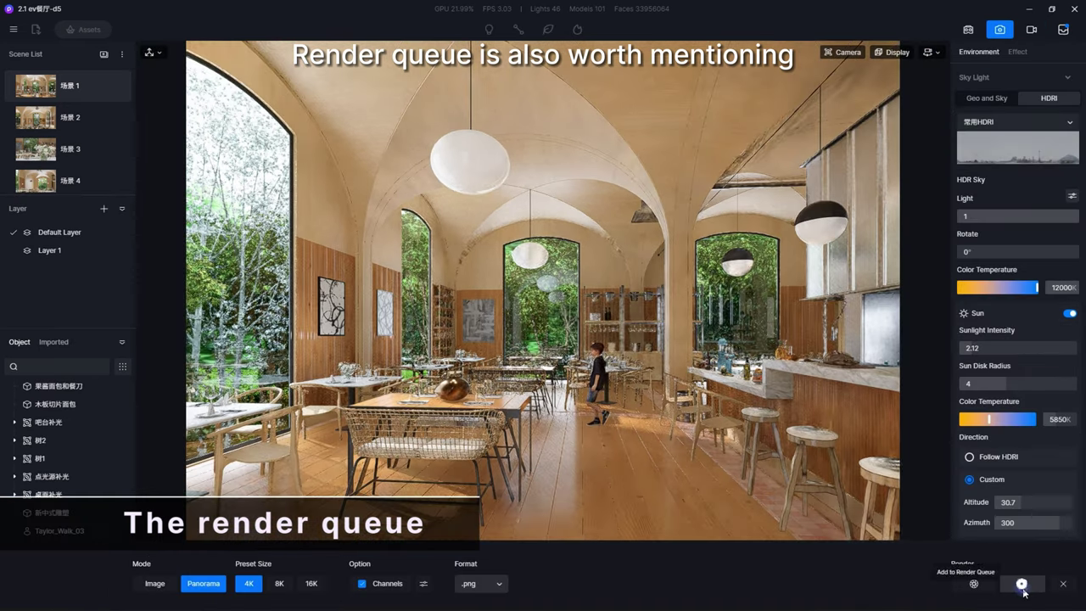
pyautogui.click(1022, 584)
pyautogui.click(155, 583)
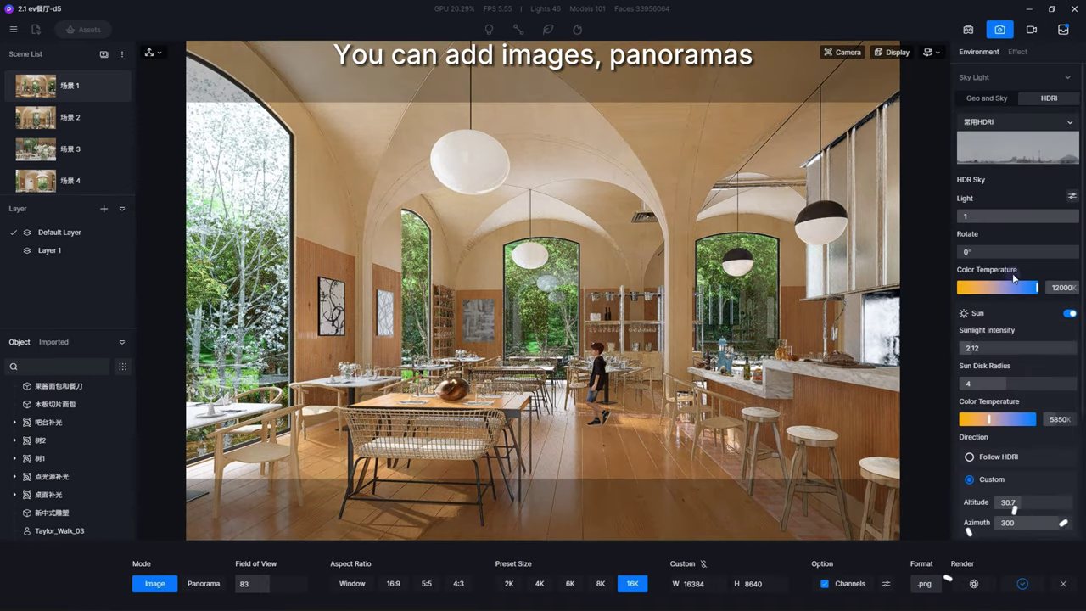
# - Set the output location for all queued renders to the desktop folder 11
pyautogui.click(1062, 31)
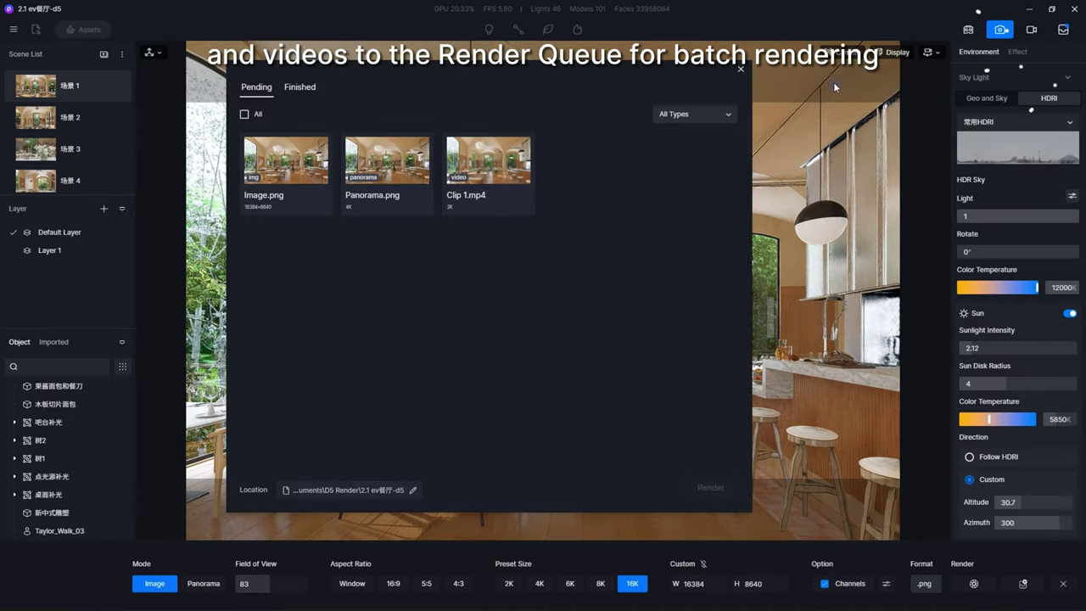
pyautogui.click(245, 114)
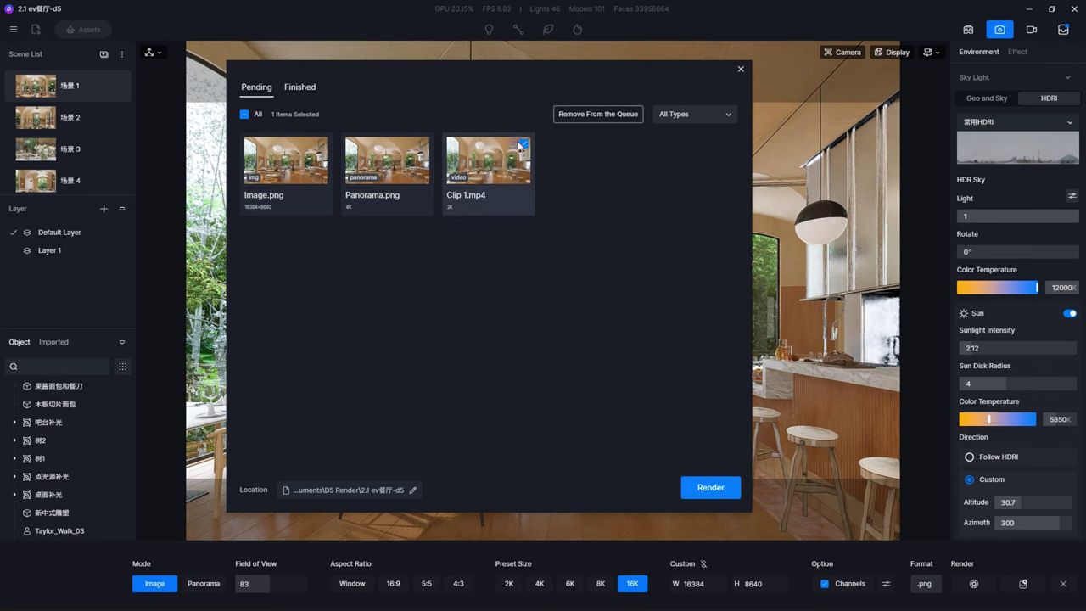
pyautogui.click(413, 490)
pyautogui.click(741, 451)
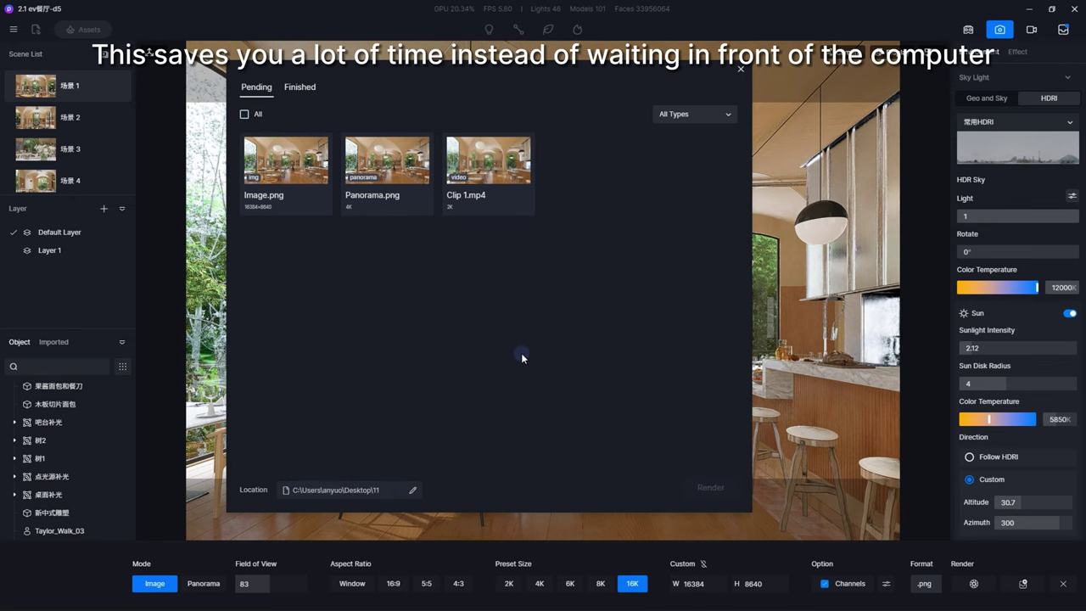